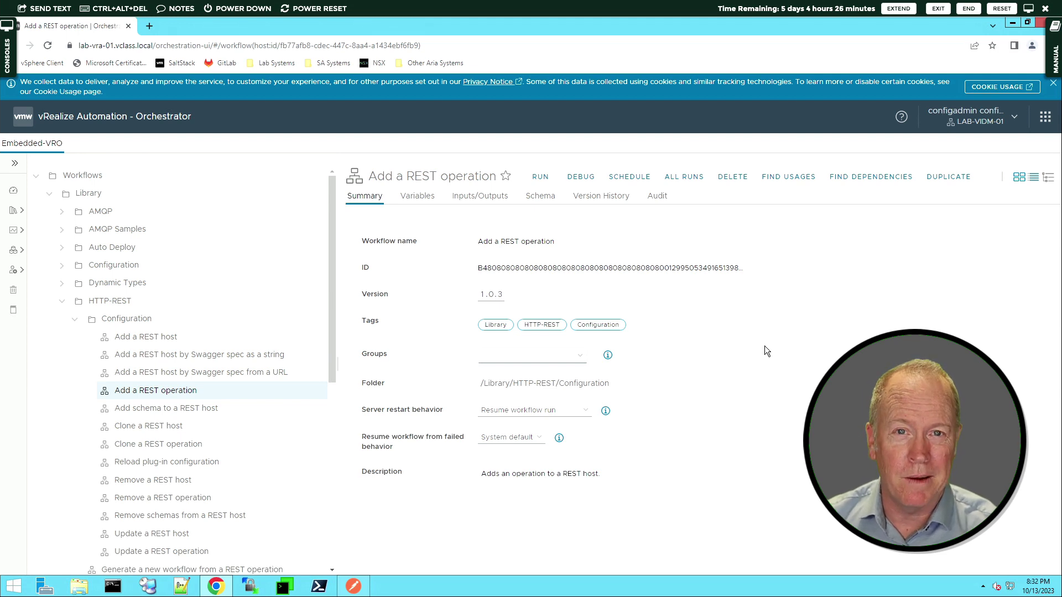
# - Select the workflow that adds a REST host by Swagger spec as a string in the HTTP-REST Configuration folder
pyautogui.click(246, 427)
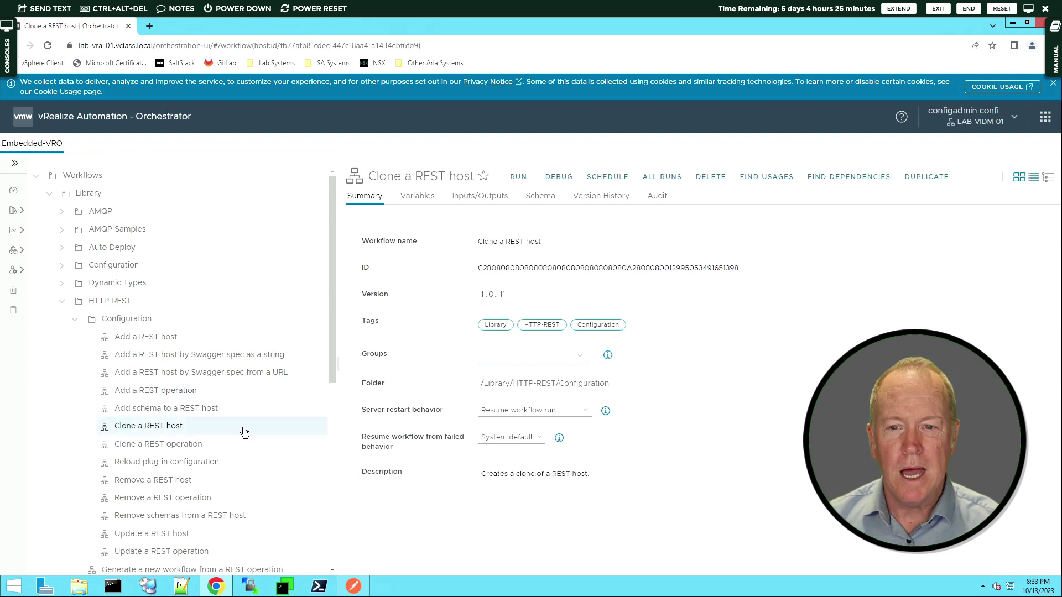
pyautogui.click(260, 356)
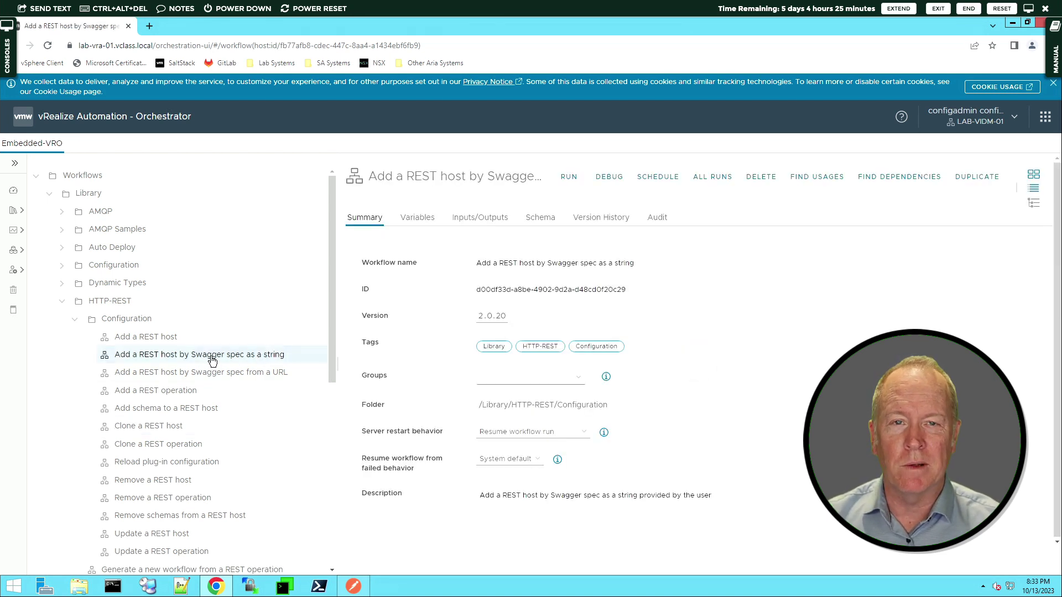
pyautogui.click(149, 27)
pyautogui.click(155, 42)
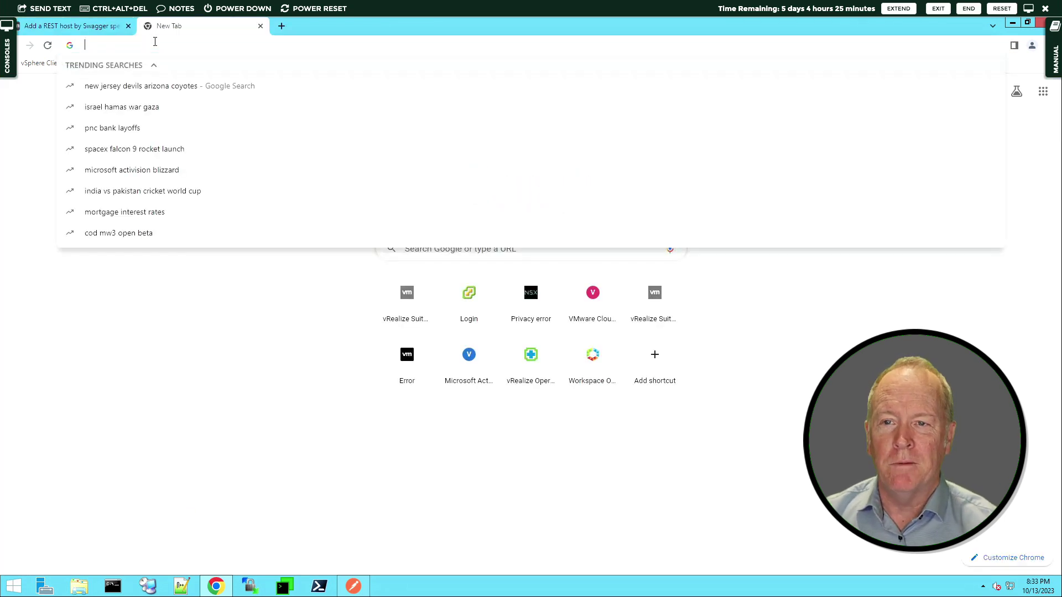
pyautogui.write('https:/')
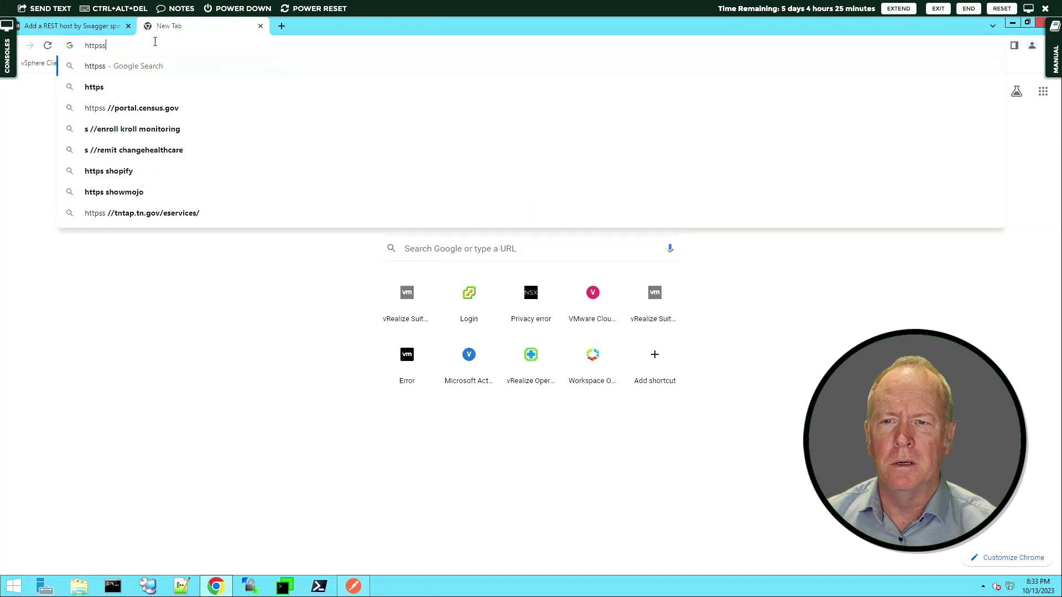
pyautogui.write('/swa')
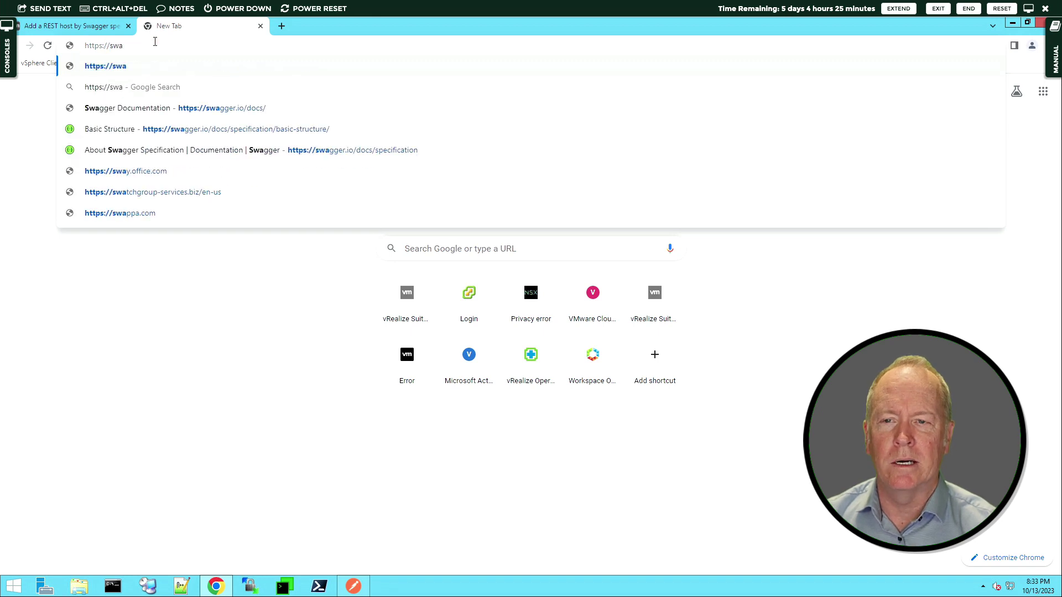
pyautogui.write('gger.io')
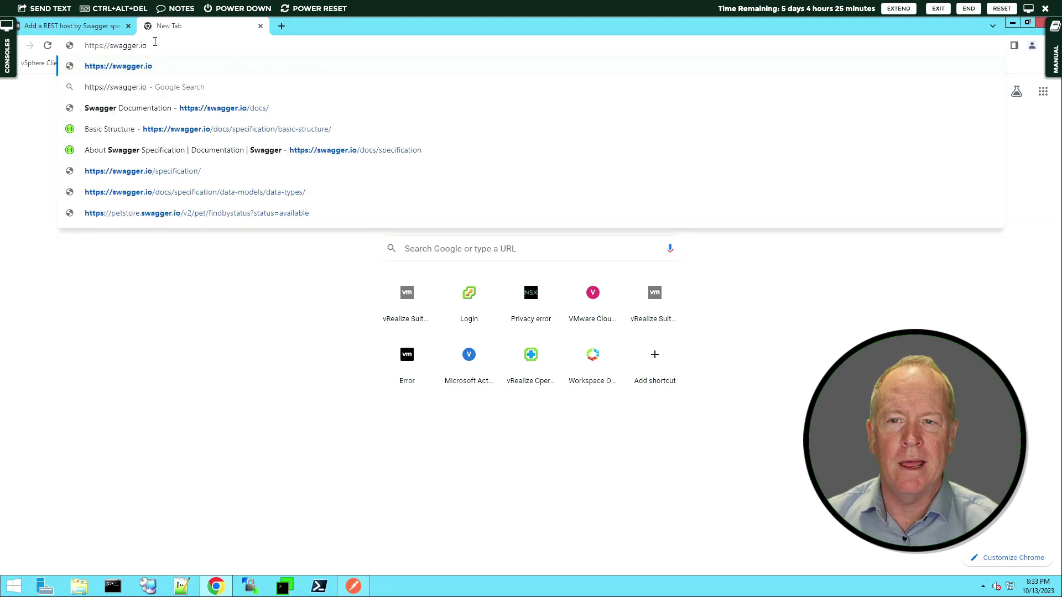
pyautogui.press('Return')
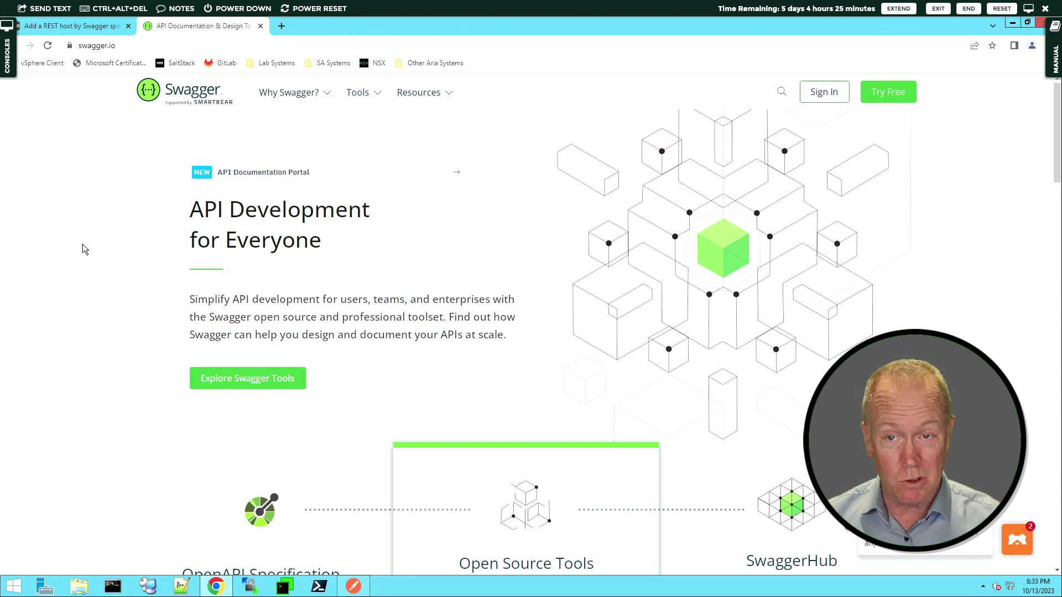
pyautogui.click(171, 47)
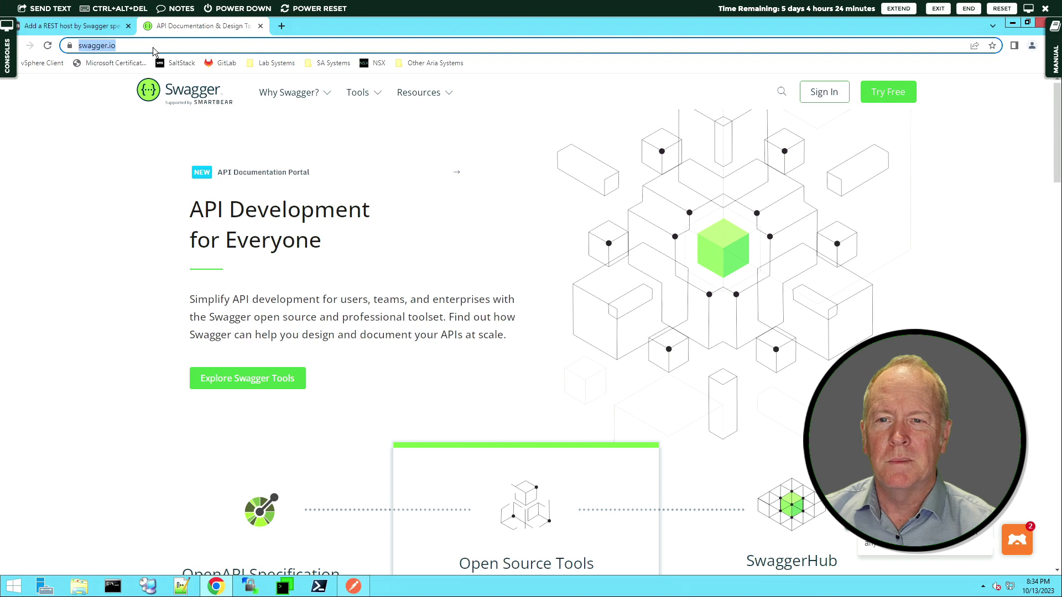
pyautogui.click(154, 47)
pyautogui.write('/doc')
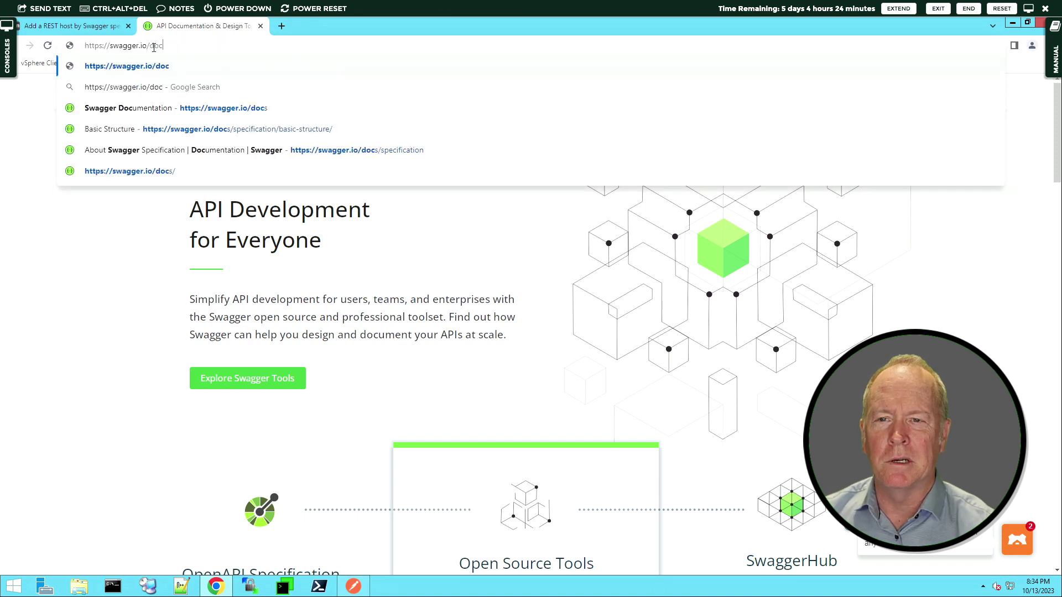
pyautogui.write('s/speci')
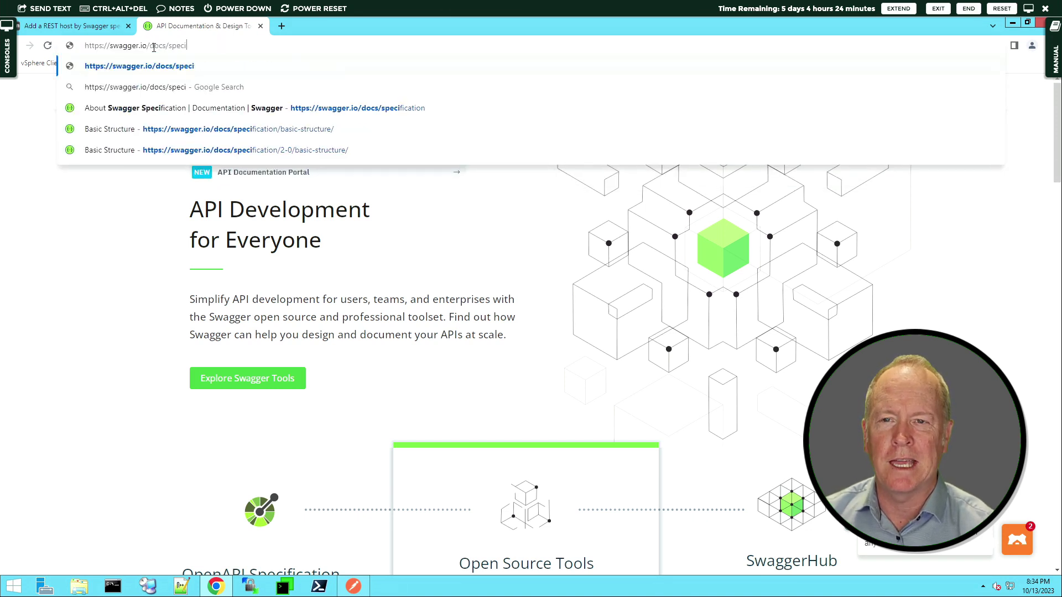
pyautogui.write('fication')
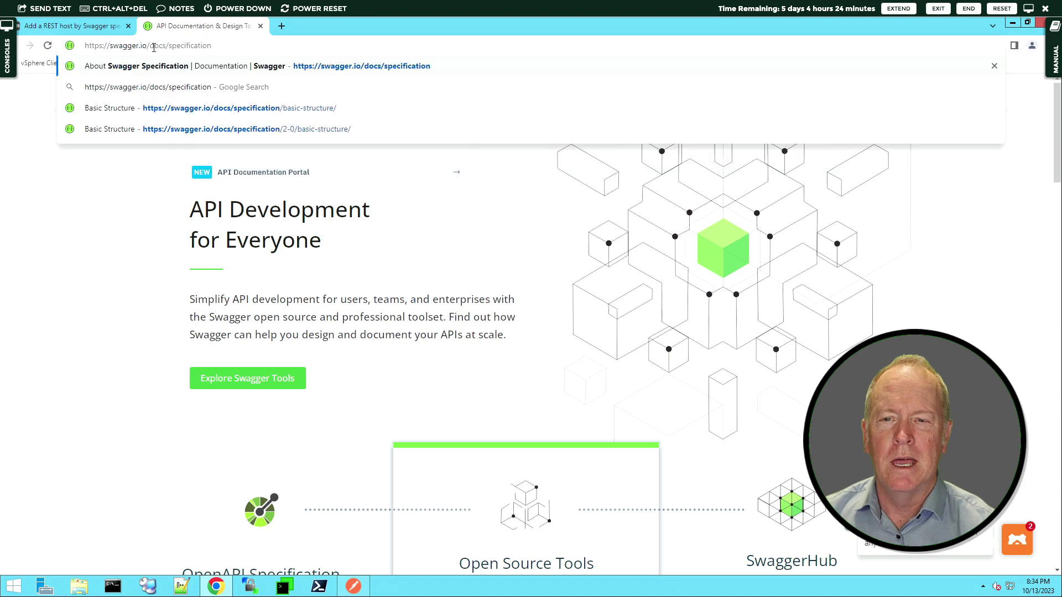
pyautogui.press('Return')
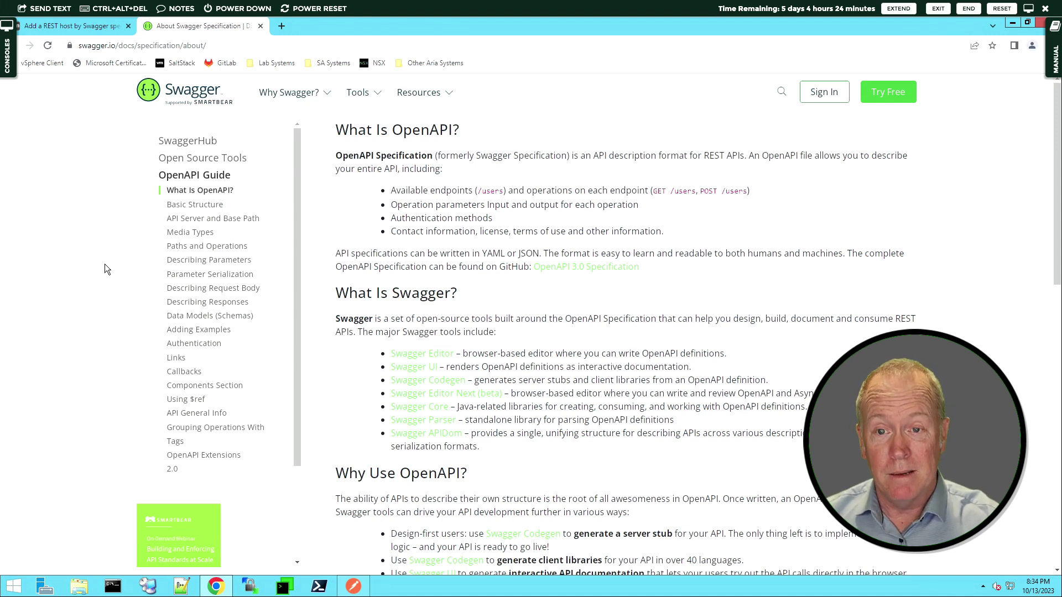
# - Open the Basic Structure page of the OpenAPI Guide and copy the complete sample OpenAPI 3.0 YAML definition
pyautogui.click(191, 205)
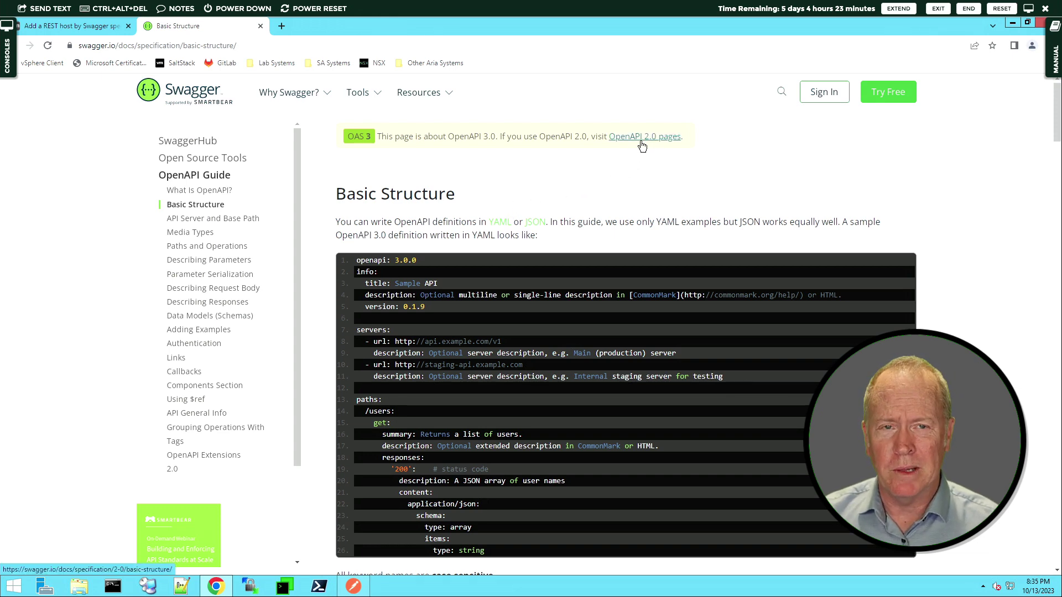
pyautogui.scroll(-5, 579, 184)
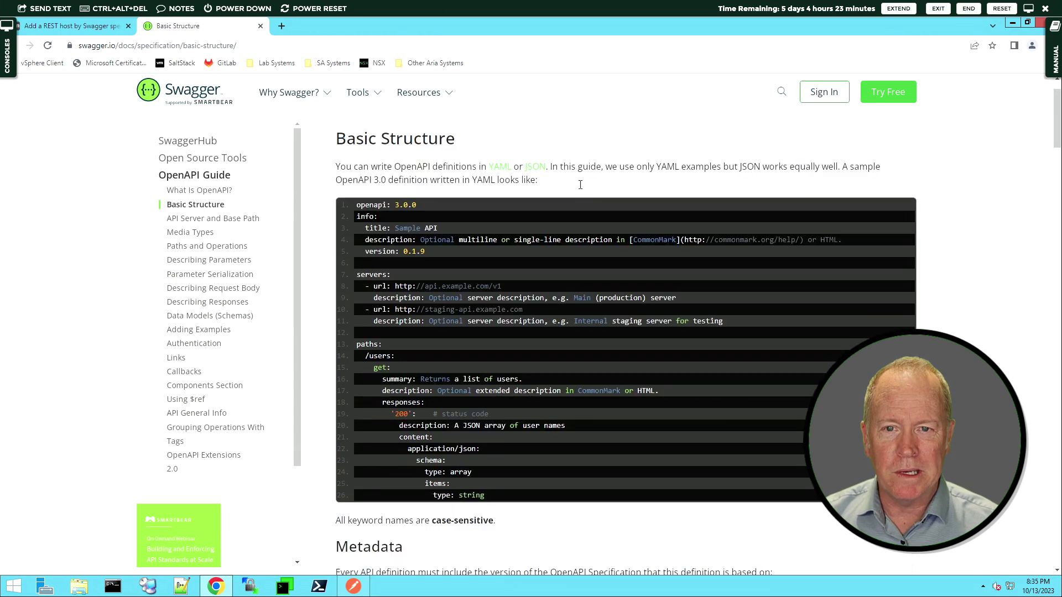
pyautogui.scroll(5, 578, 184)
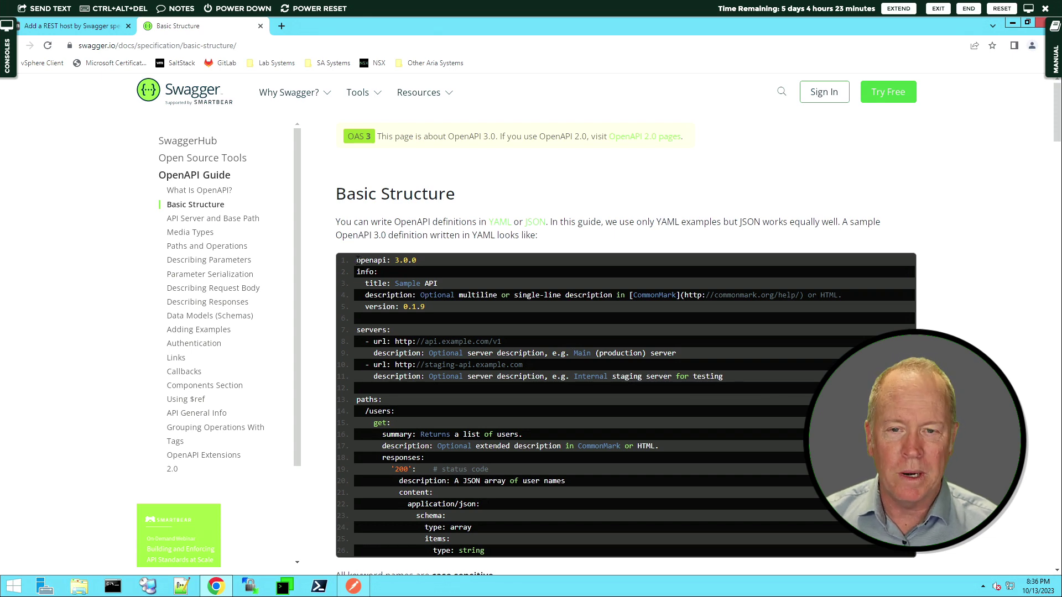
pyautogui.moveTo(356, 260); pyautogui.dragTo(555, 547)
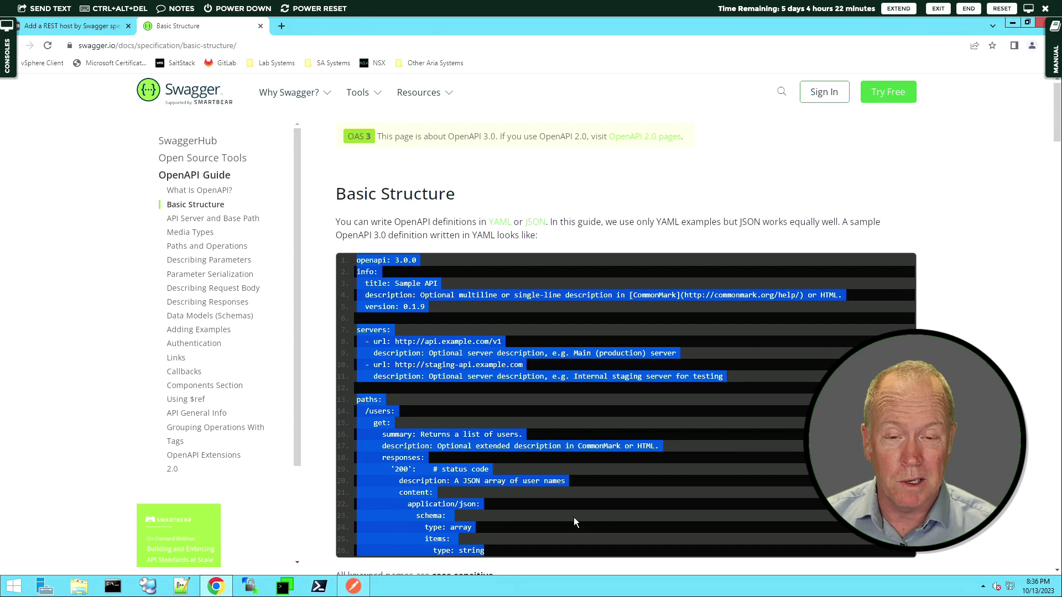
pyautogui.click(569, 525)
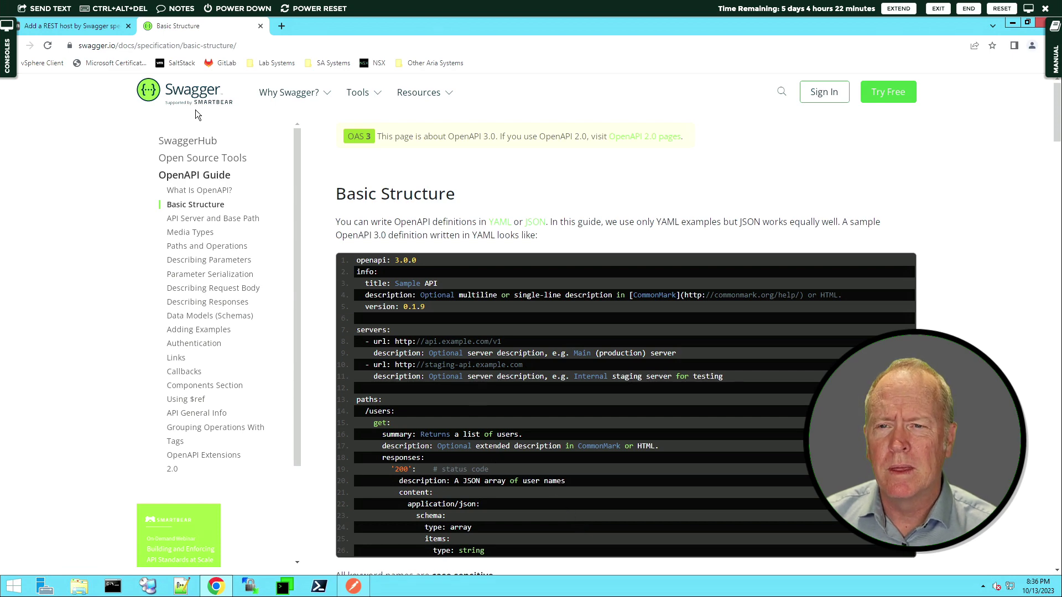
# - Return to Orchestrator, start a run of the selected Swagger spec workflow and name the new REST host Basic
pyautogui.click(96, 27)
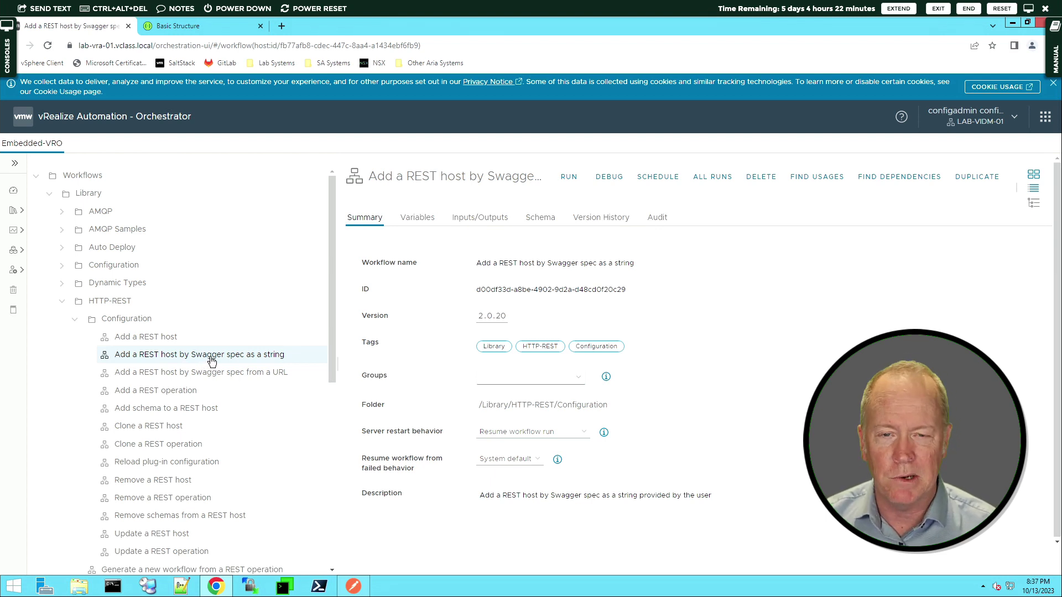
pyautogui.click(569, 178)
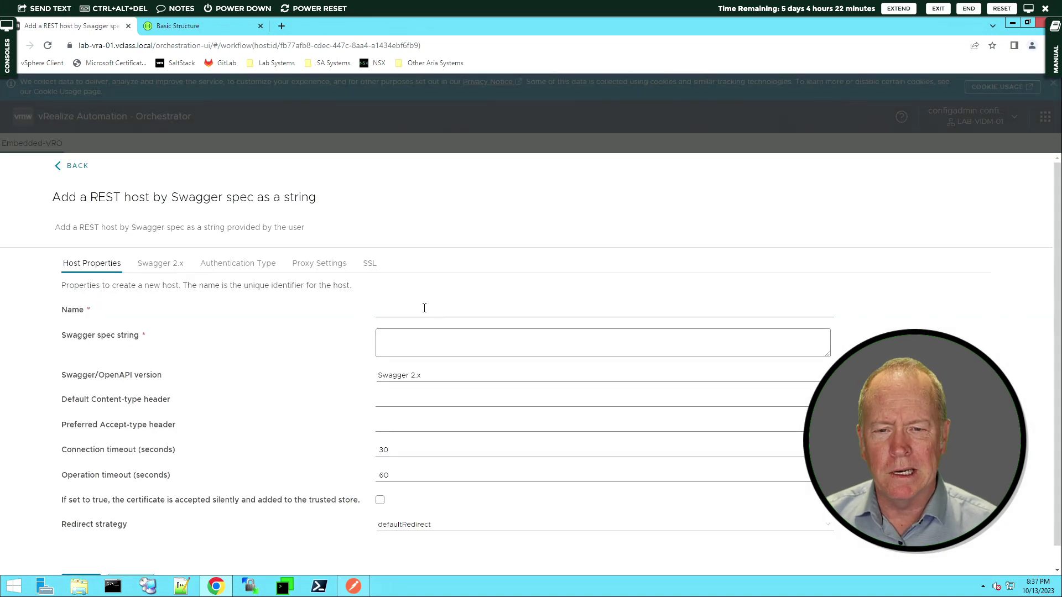
pyautogui.click(422, 312)
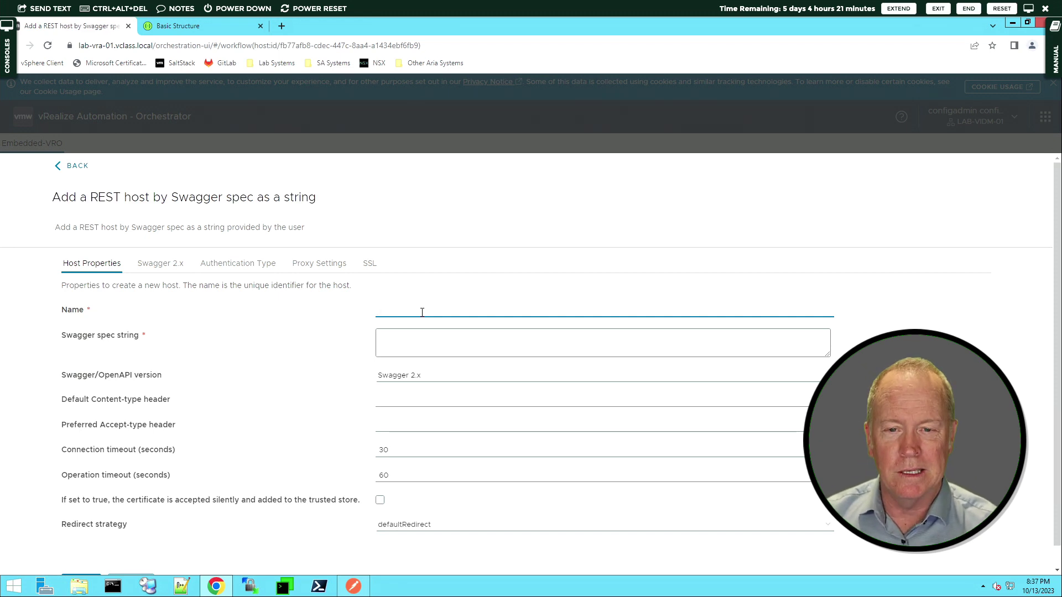
pyautogui.write('Basic')
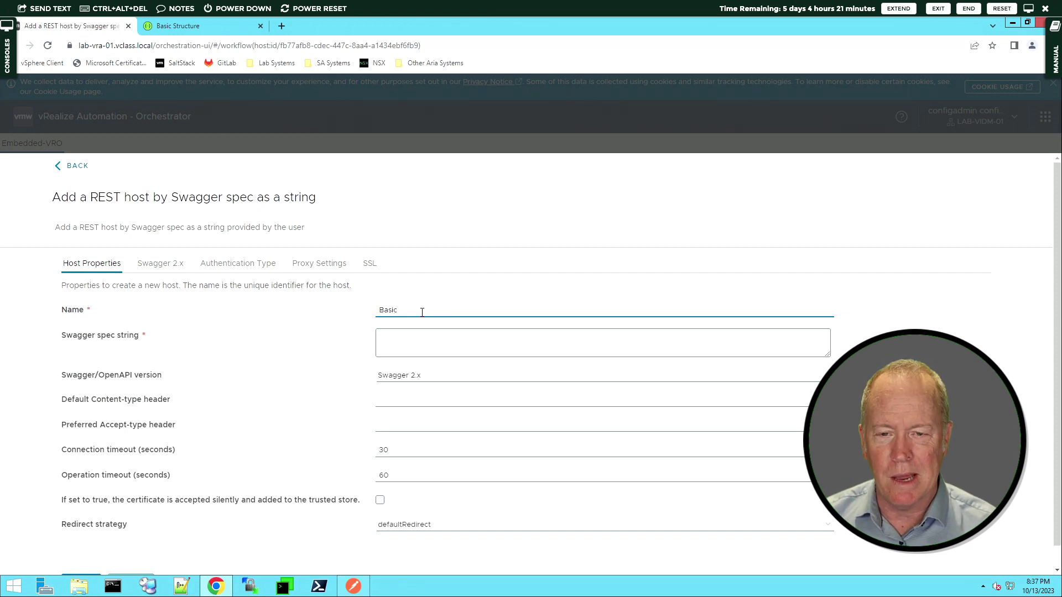
# - Paste the copied YAML definition as the Swagger spec string and set the Swagger/OpenAPI version to OpenAPI 3.x
pyautogui.click(417, 341)
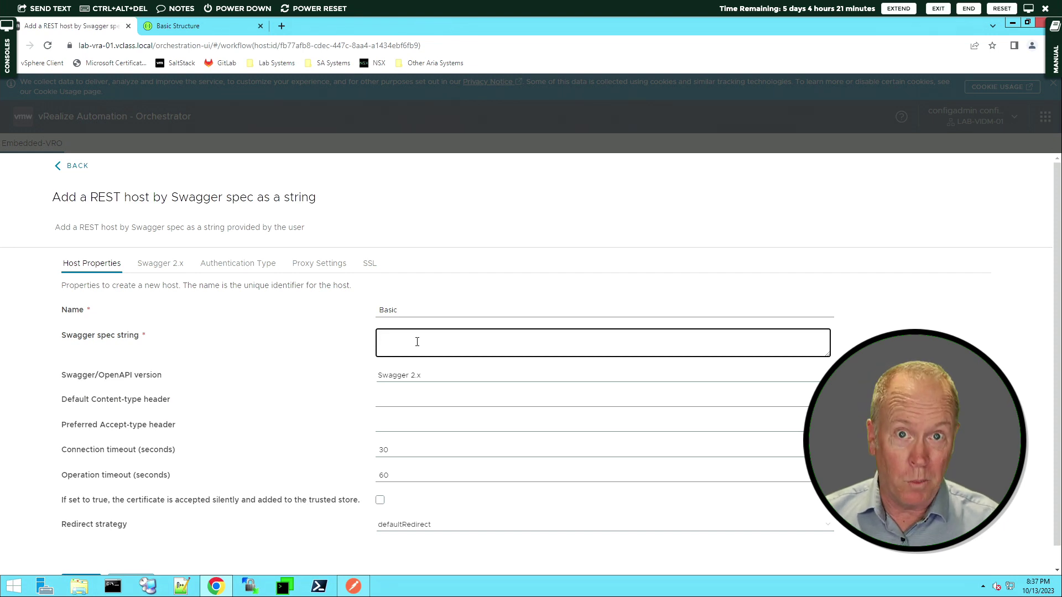
pyautogui.hotkey('ctrl', 'v')
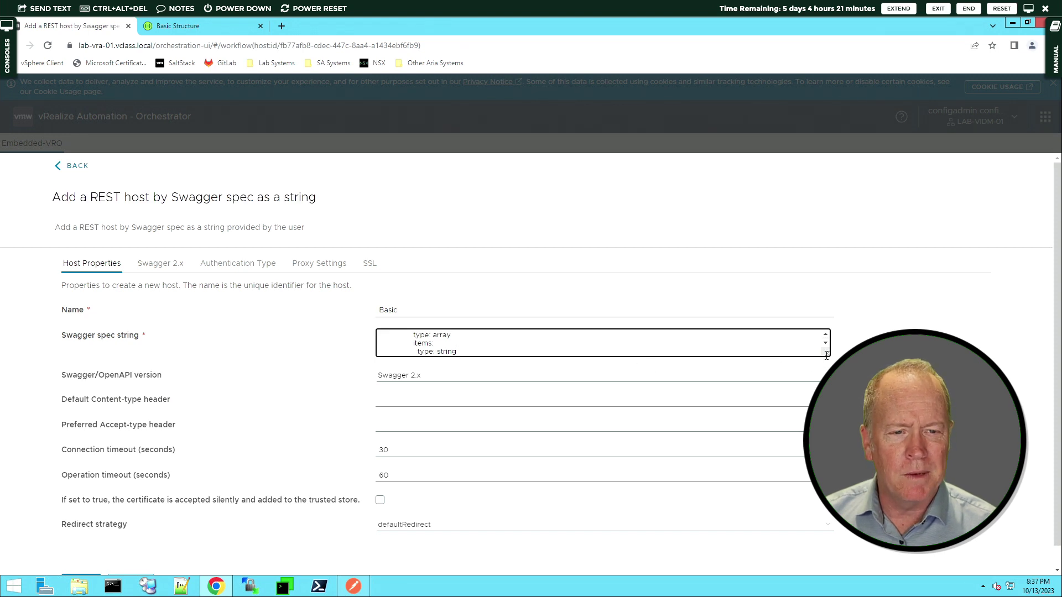
pyautogui.moveTo(827, 354); pyautogui.dragTo(854, 544)
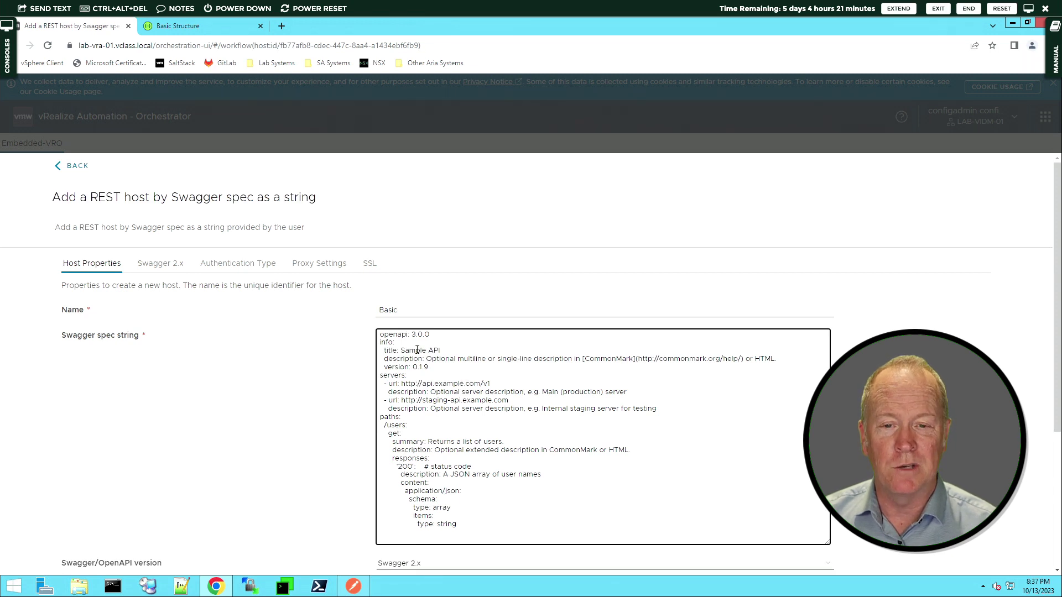
pyautogui.click(433, 569)
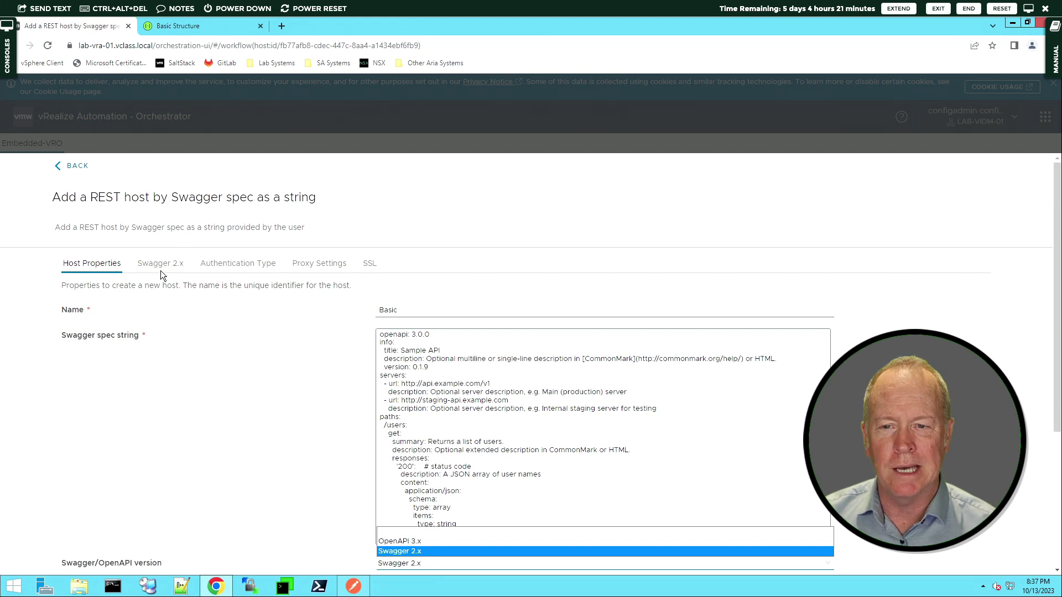
pyautogui.click(406, 542)
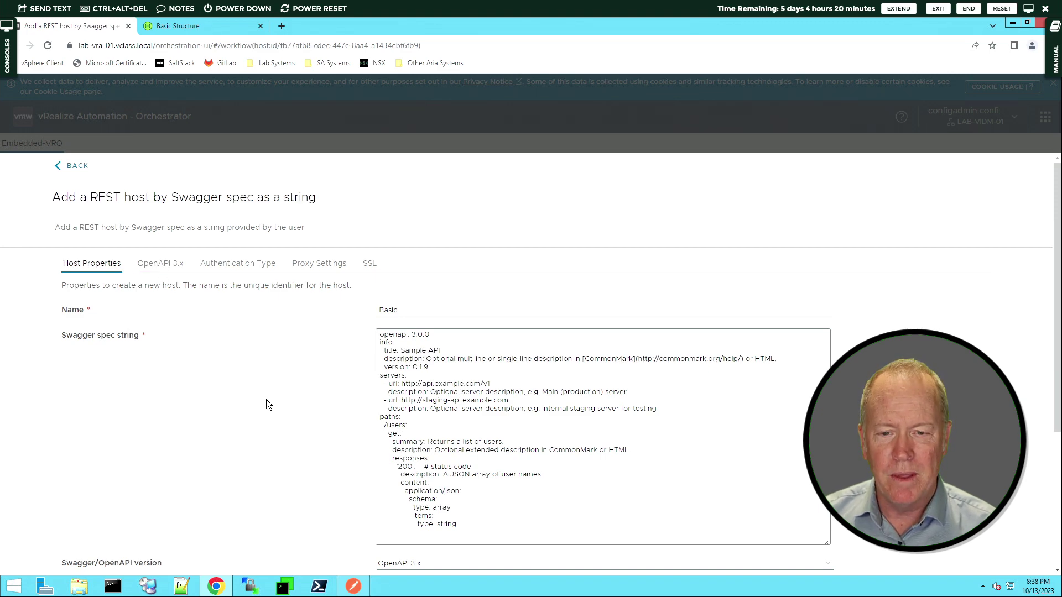
# - Set the default Content-type and preferred Accept-type headers to application/json and enable silent acceptance of the certificate
pyautogui.scroll(-3, 267, 399)
pyautogui.scroll(-1, 266, 400)
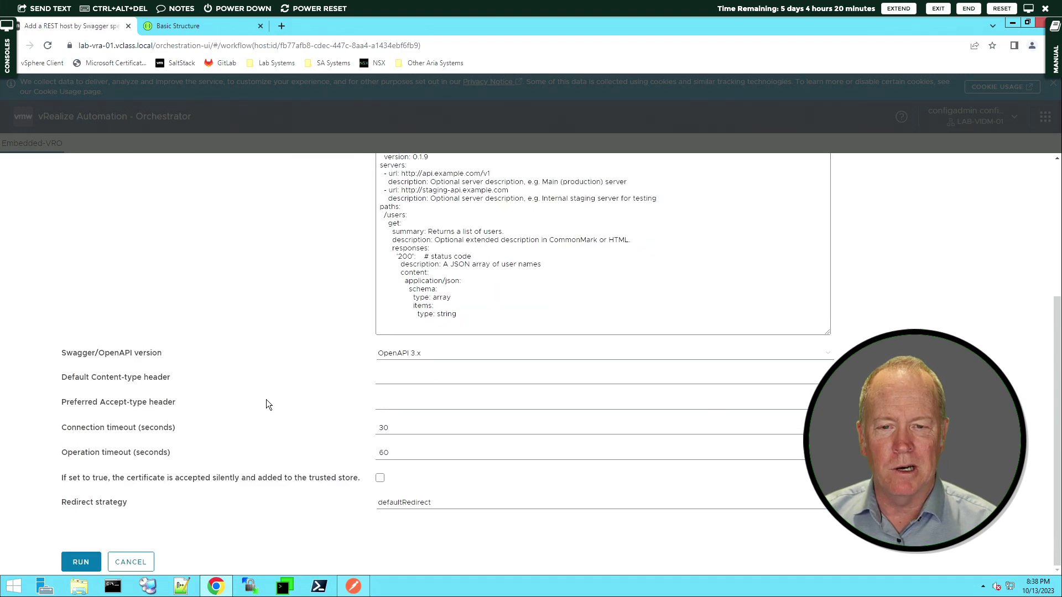
pyautogui.click(423, 377)
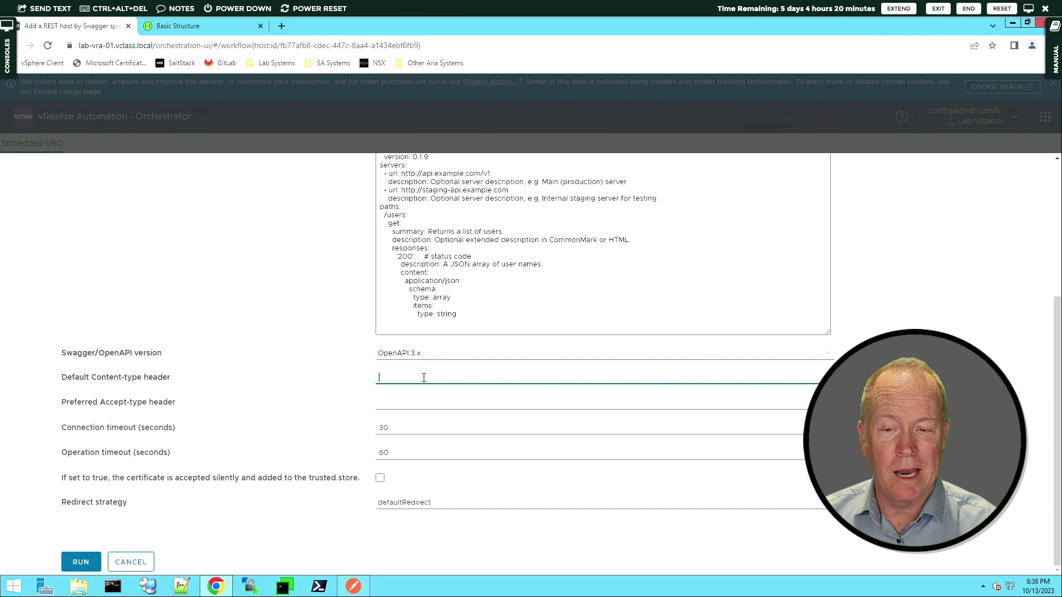
pyautogui.write('app')
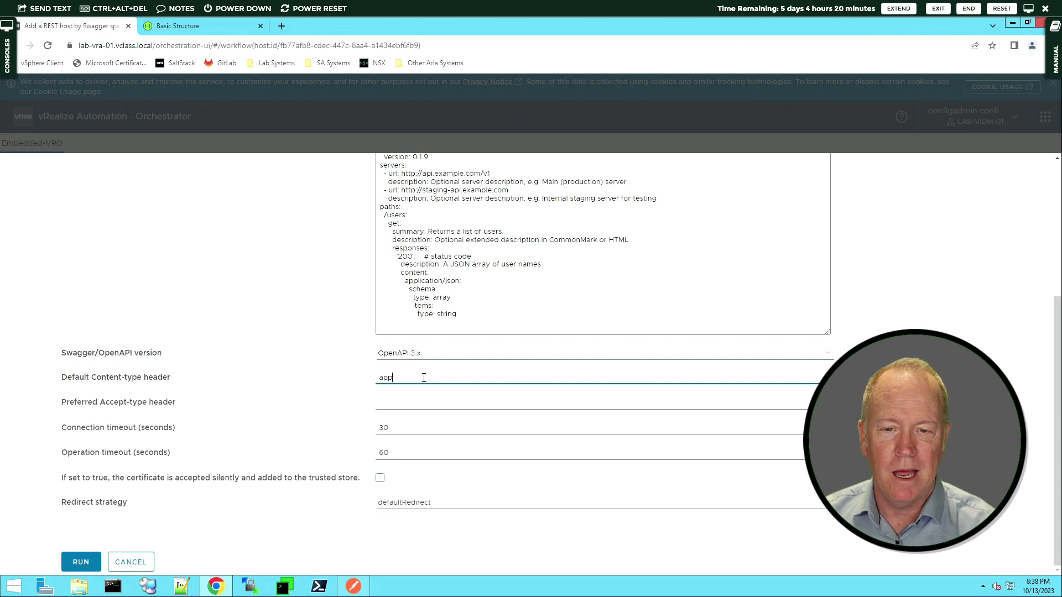
pyautogui.write('lication')
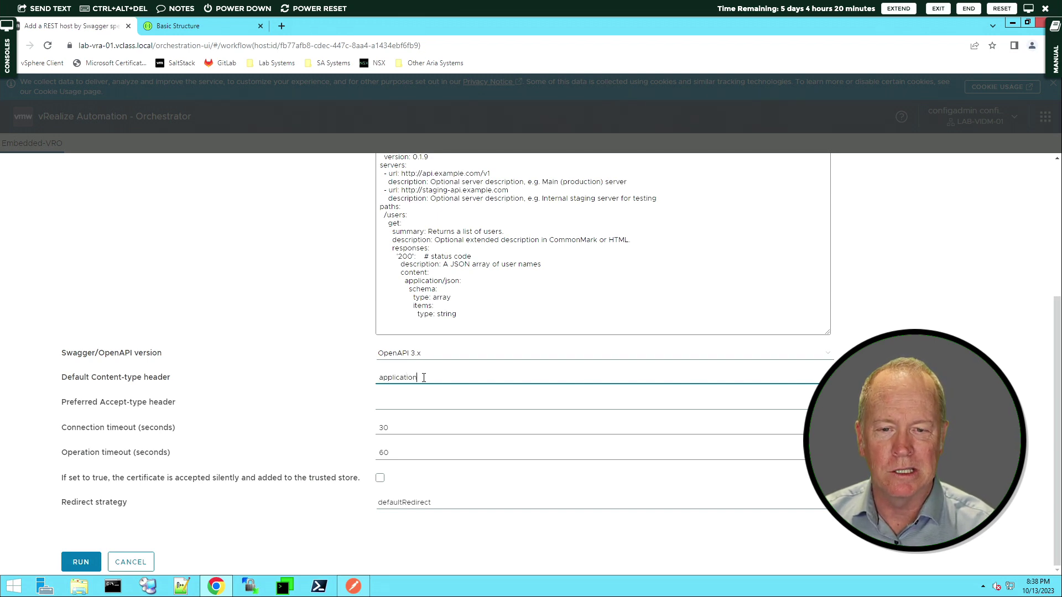
pyautogui.write('/json')
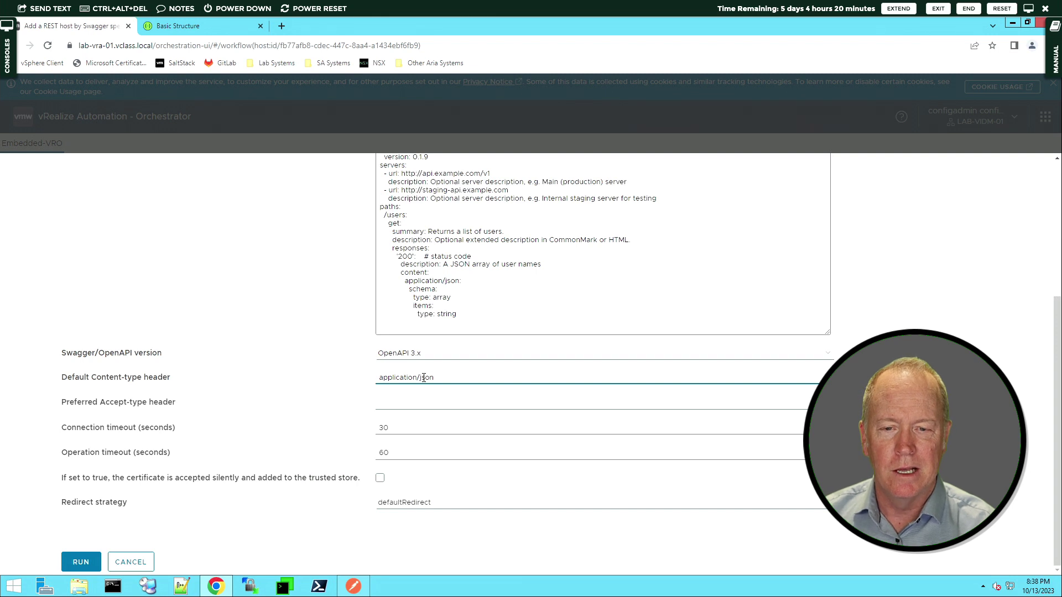
pyautogui.hotkey('ctrl', 'a')
pyautogui.hotkey('ctrl', 'c')
pyautogui.press('Tab')
pyautogui.hotkey('ctrl', 'v')
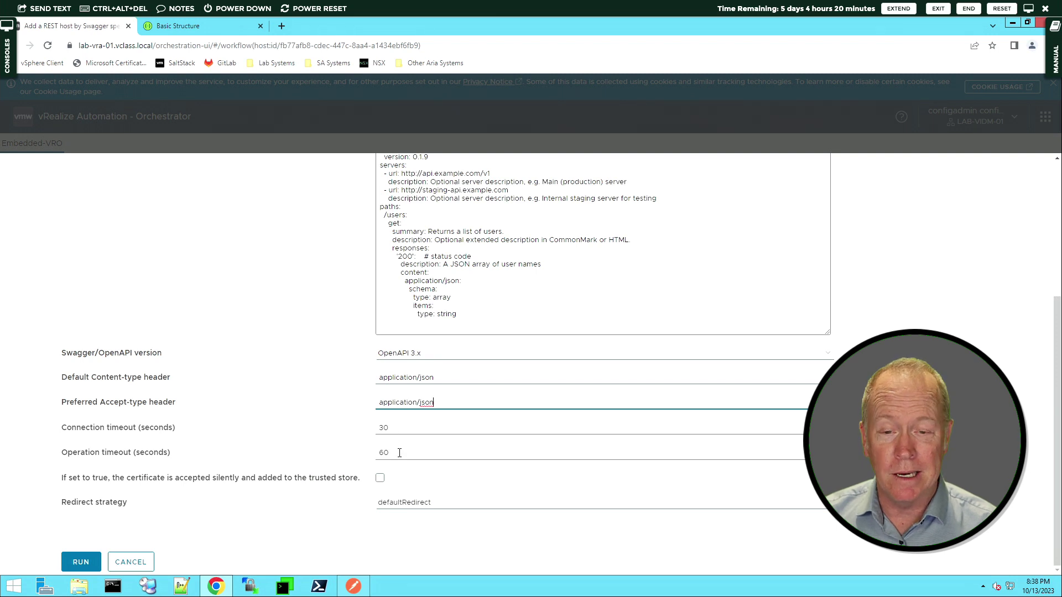
pyautogui.click(380, 478)
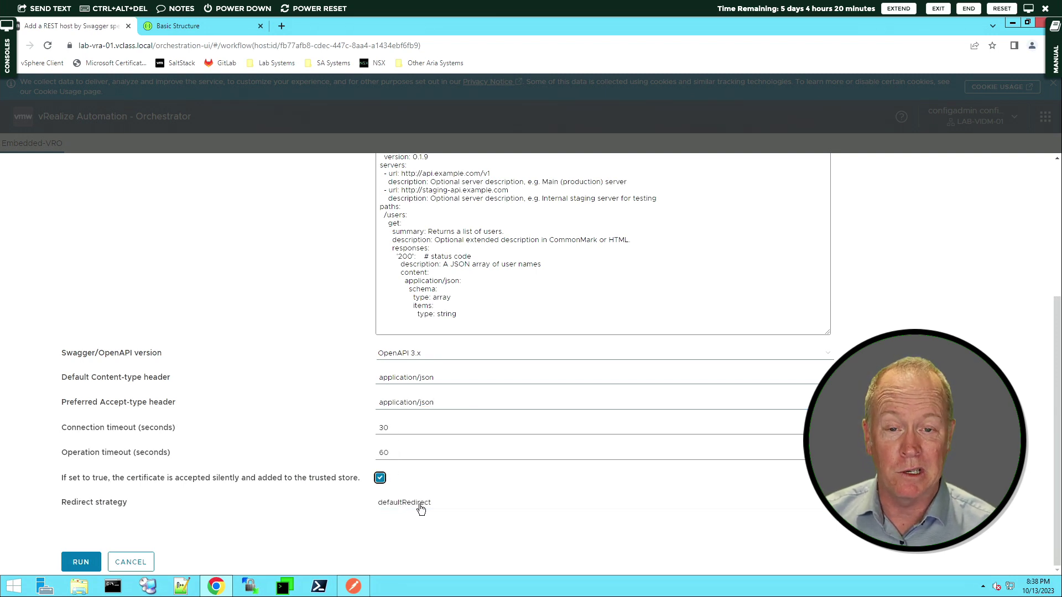
pyautogui.scroll(3, 320, 412)
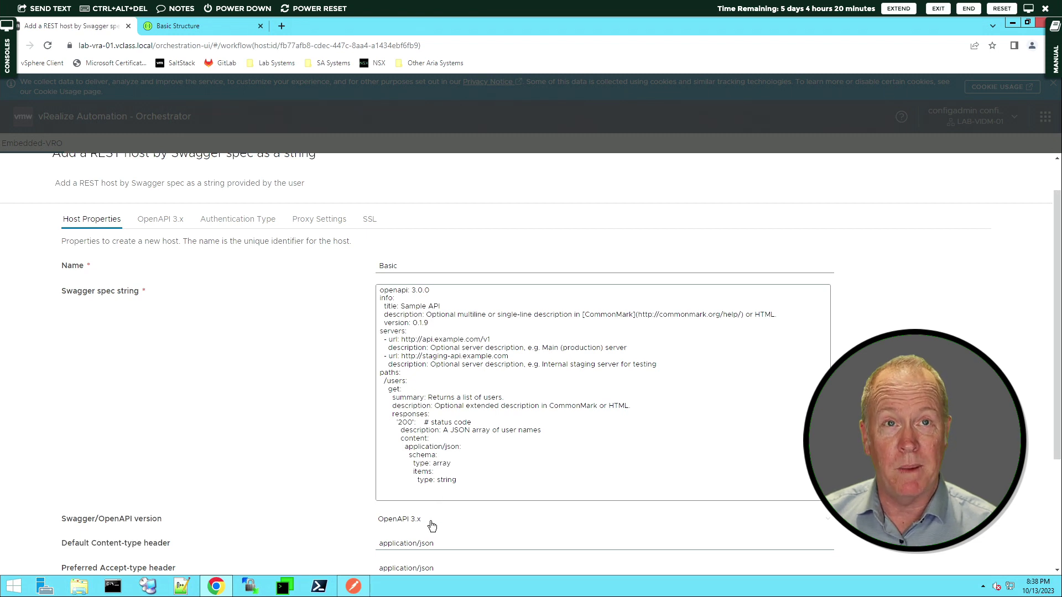
pyautogui.click(161, 220)
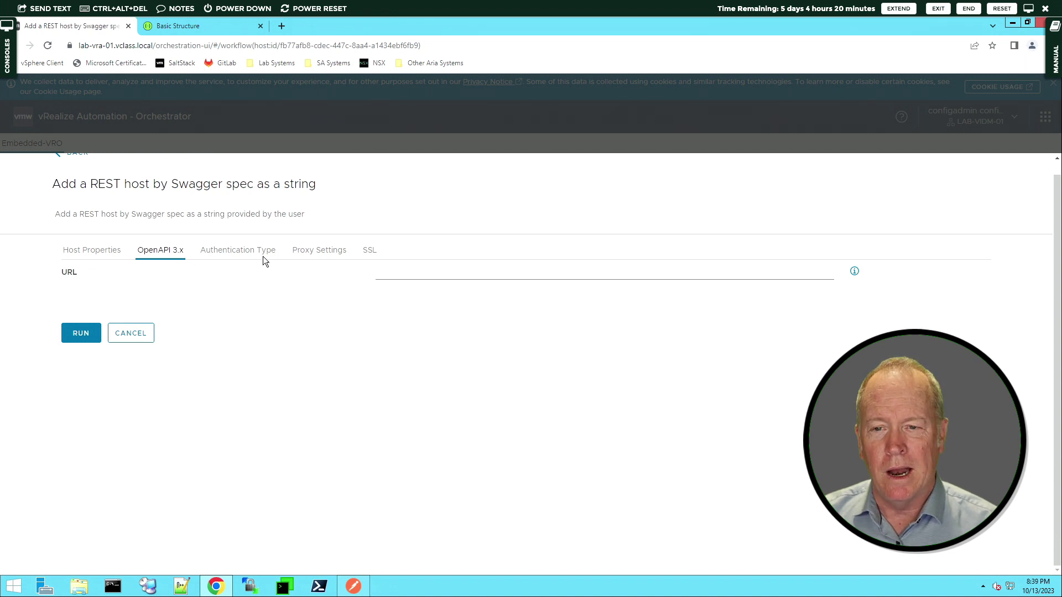
pyautogui.click(99, 250)
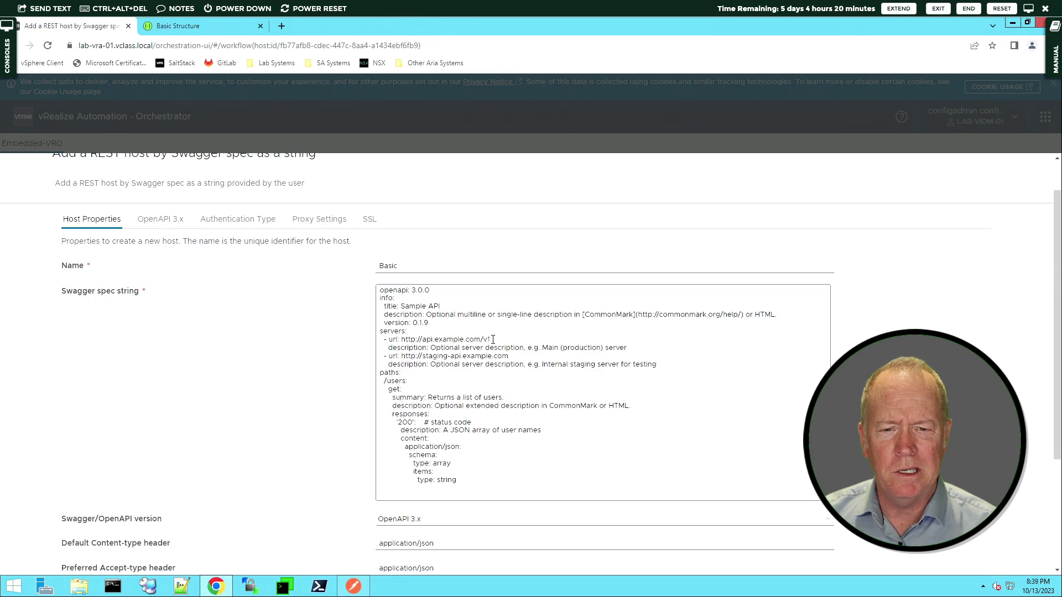
pyautogui.moveTo(492, 339); pyautogui.dragTo(404, 343)
pyautogui.hotkey('ctrl', 'c')
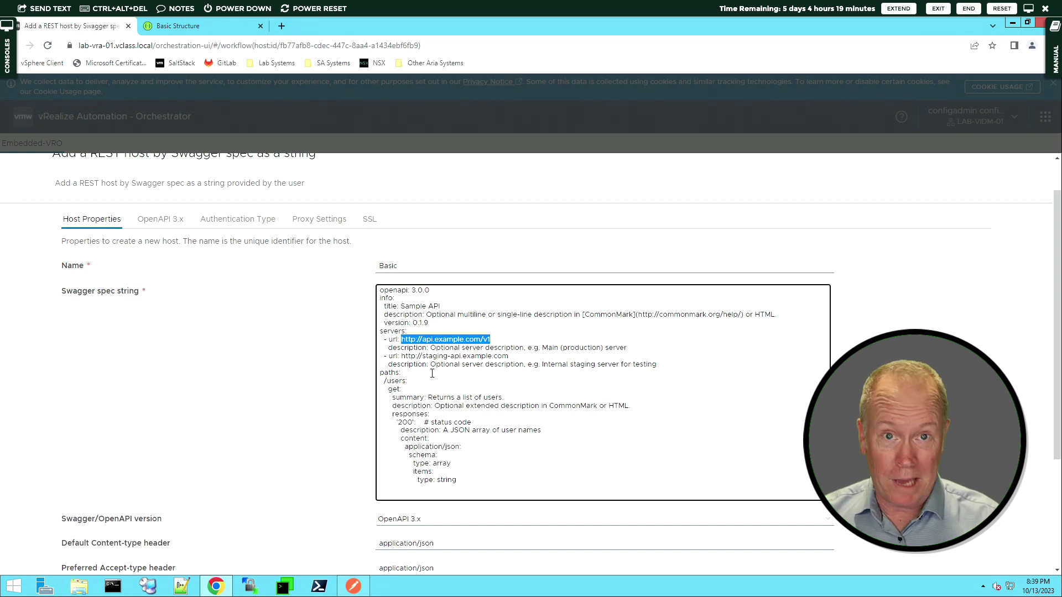
pyautogui.click(174, 220)
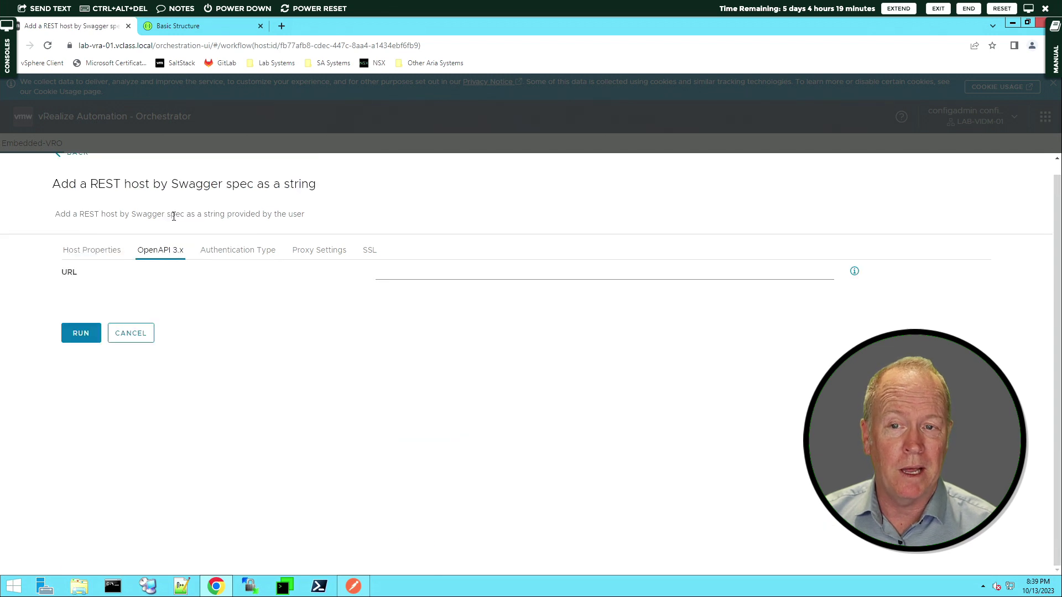
pyautogui.click(391, 271)
pyautogui.hotkey('ctrl', 'v')
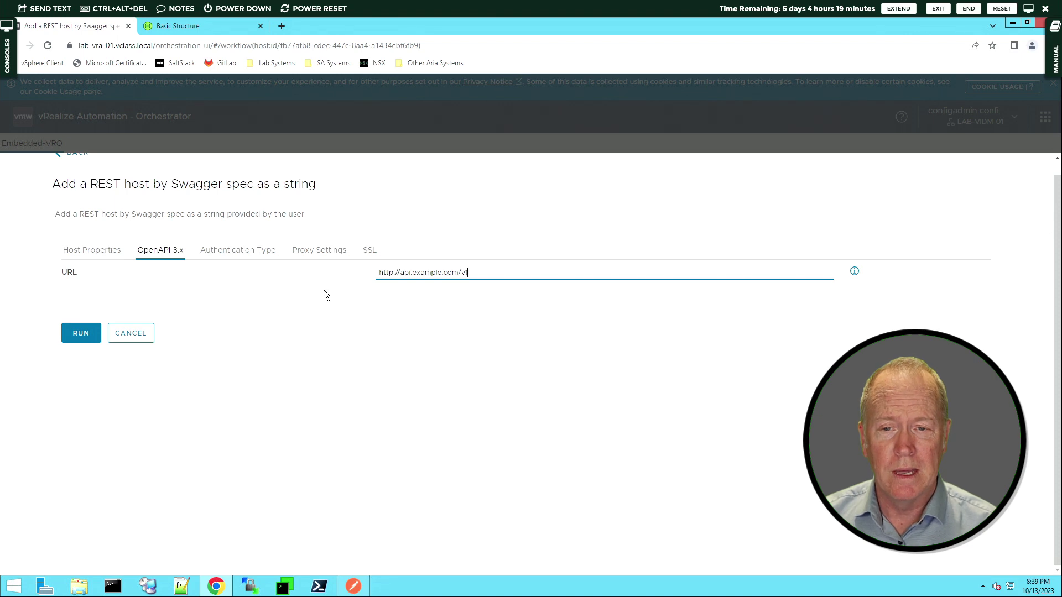
# - Choose NONE as the host authentication type, preview the proxy options and leave the use of a proxy disabled
pyautogui.click(249, 252)
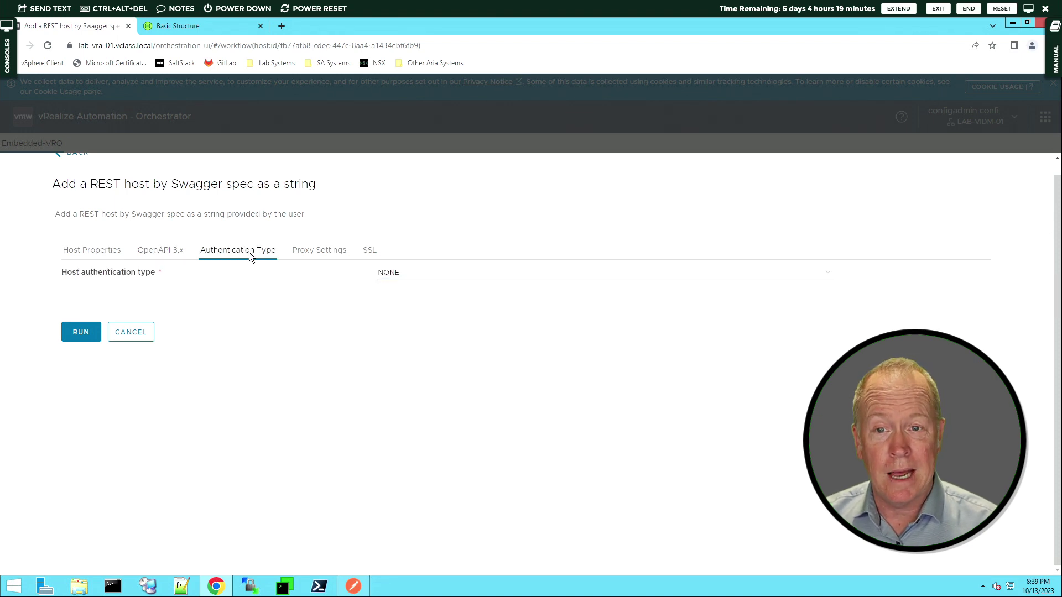
pyautogui.click(411, 274)
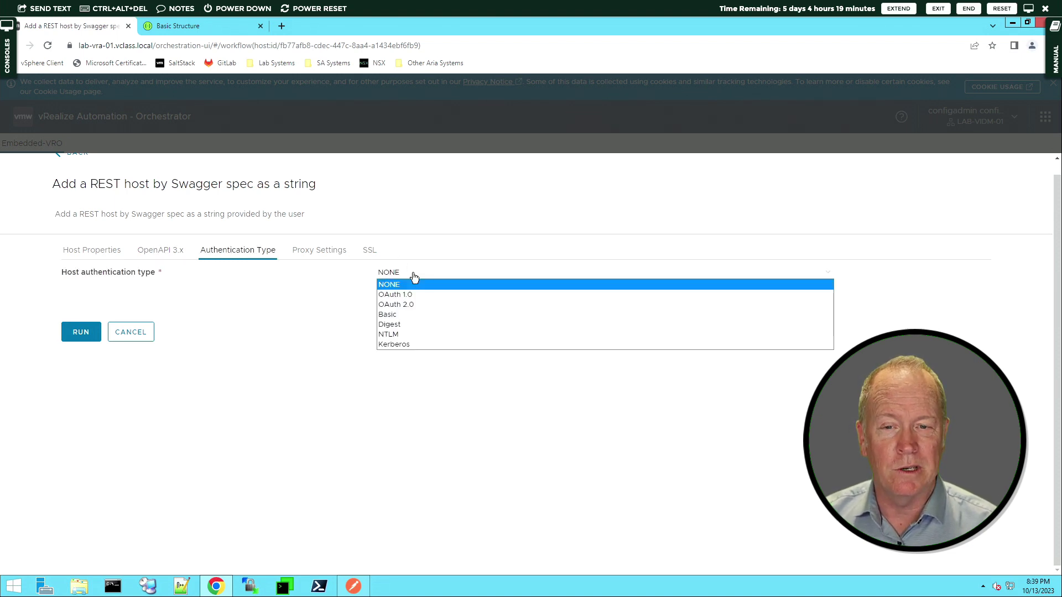
pyautogui.click(389, 284)
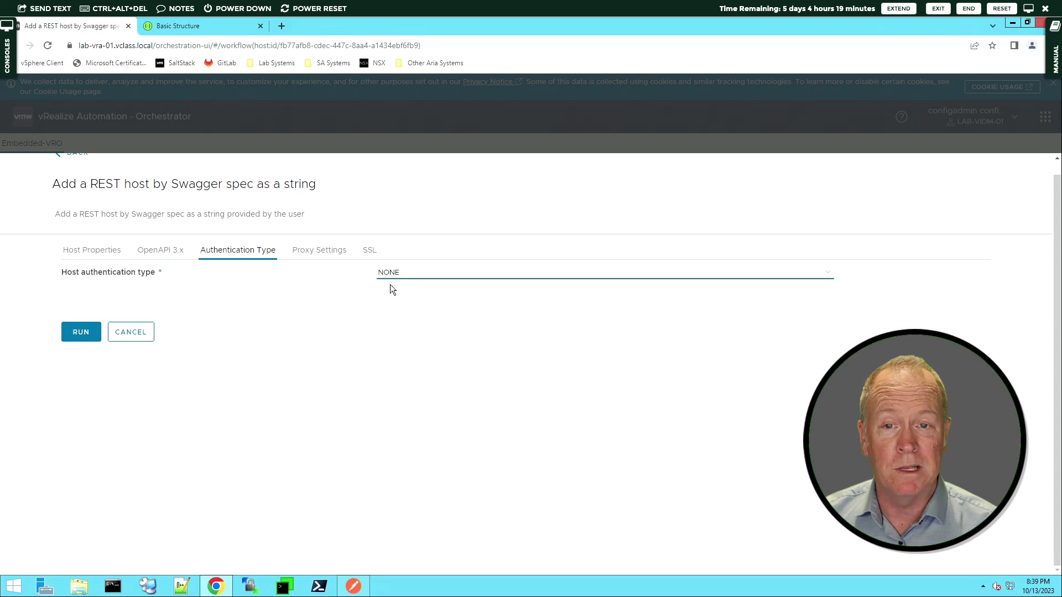
pyautogui.click(313, 248)
pyautogui.click(380, 272)
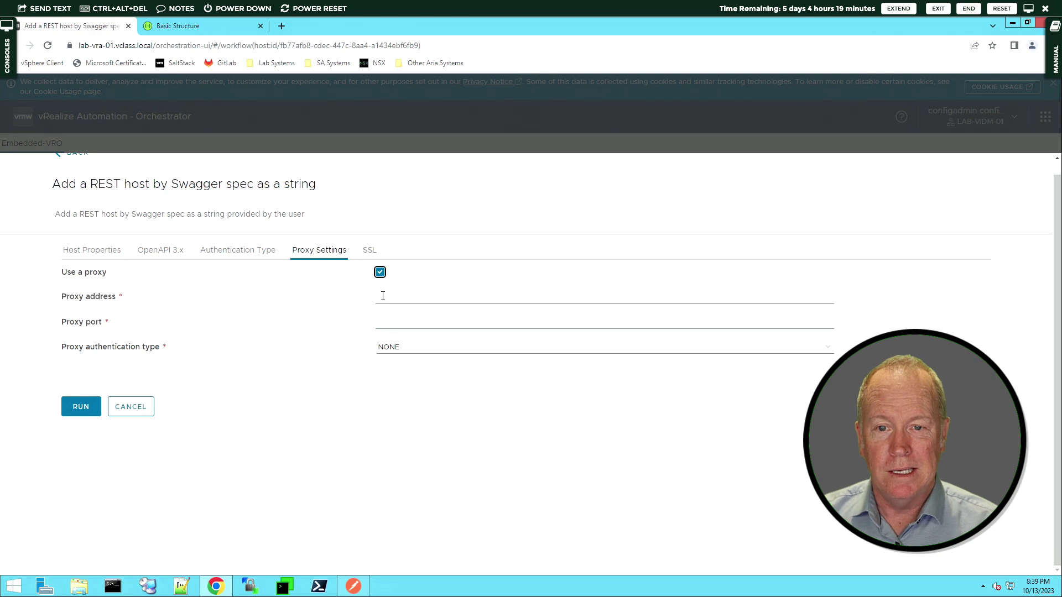
pyautogui.click(380, 272)
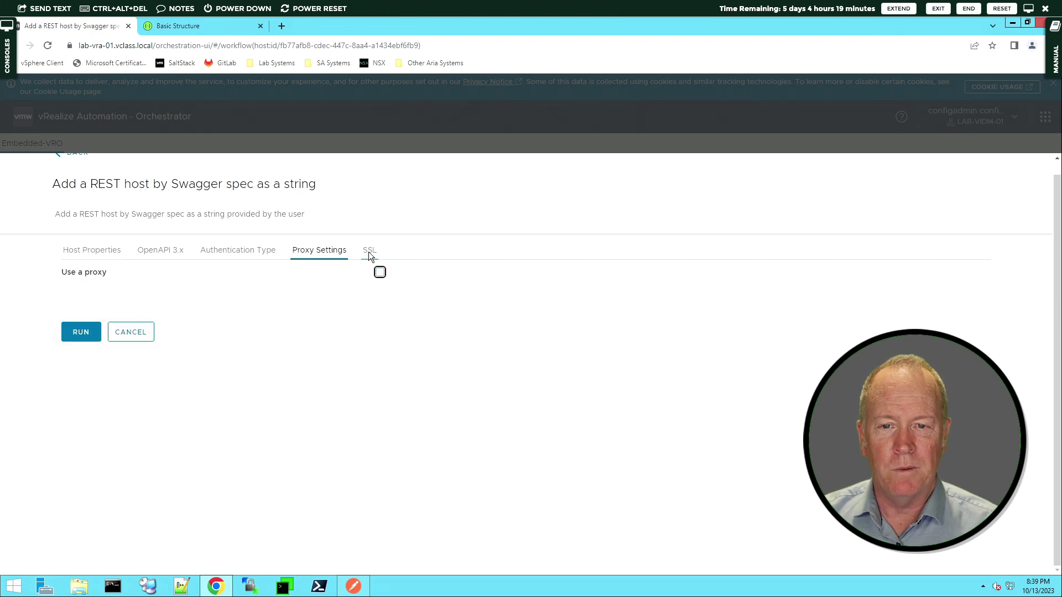
# - Check the SSL settings, return to the host properties and run the workflow with the entered values
pyautogui.click(368, 252)
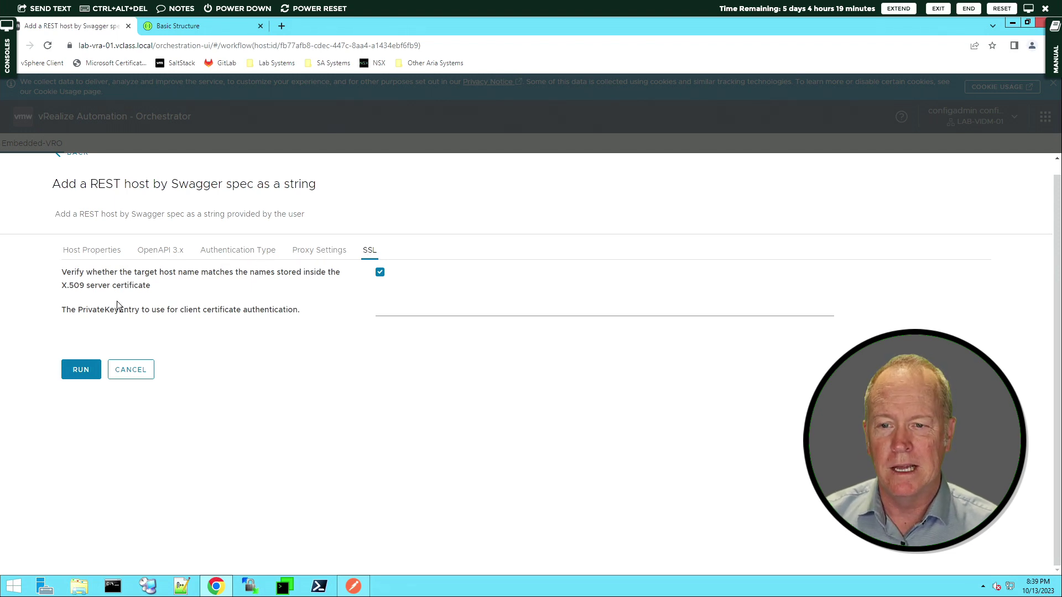
pyautogui.click(99, 250)
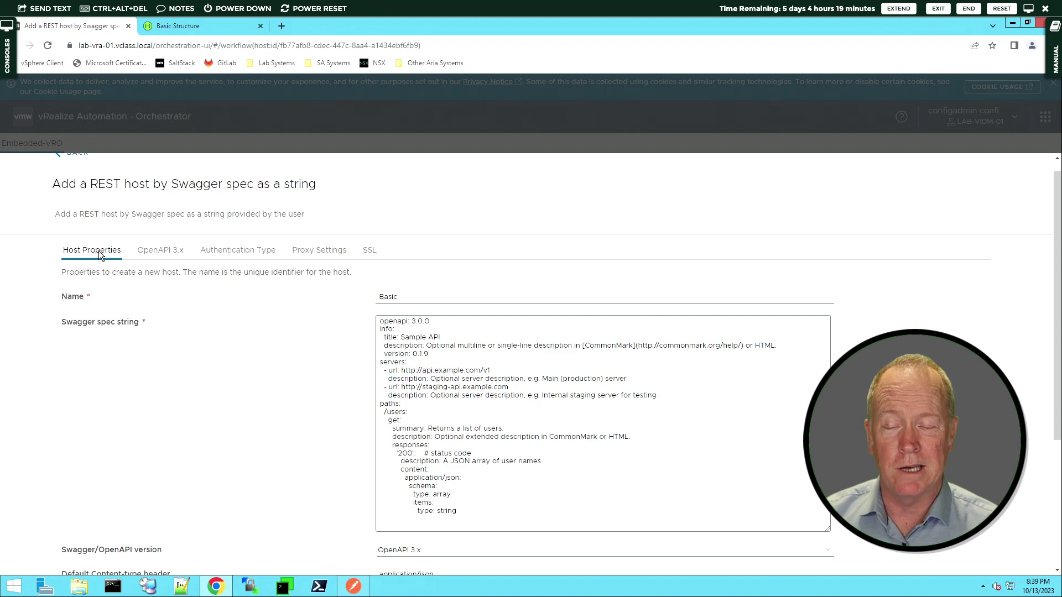
pyautogui.scroll(-4, 160, 422)
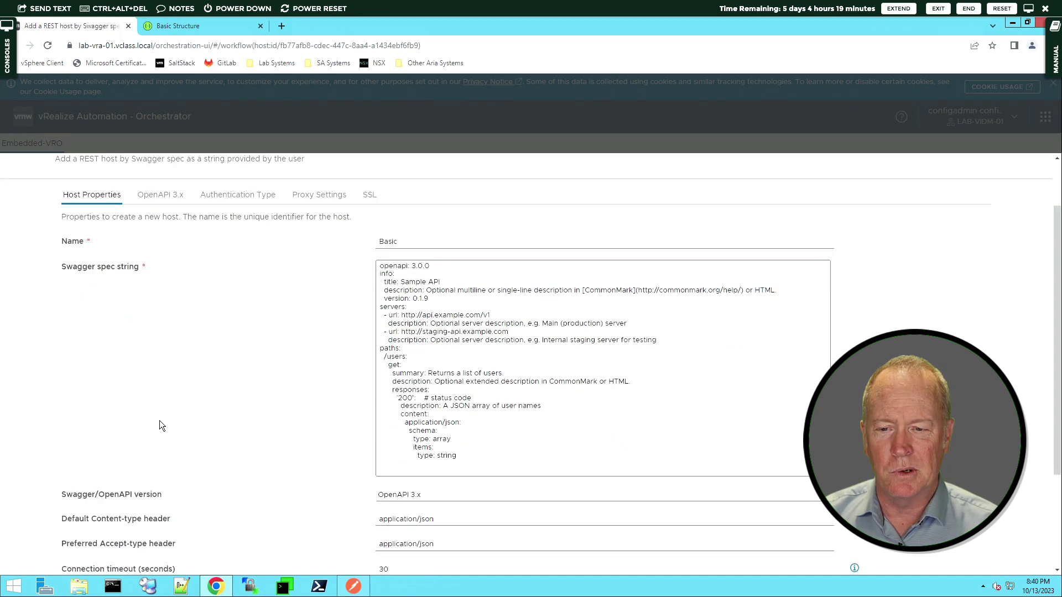
pyautogui.click(93, 559)
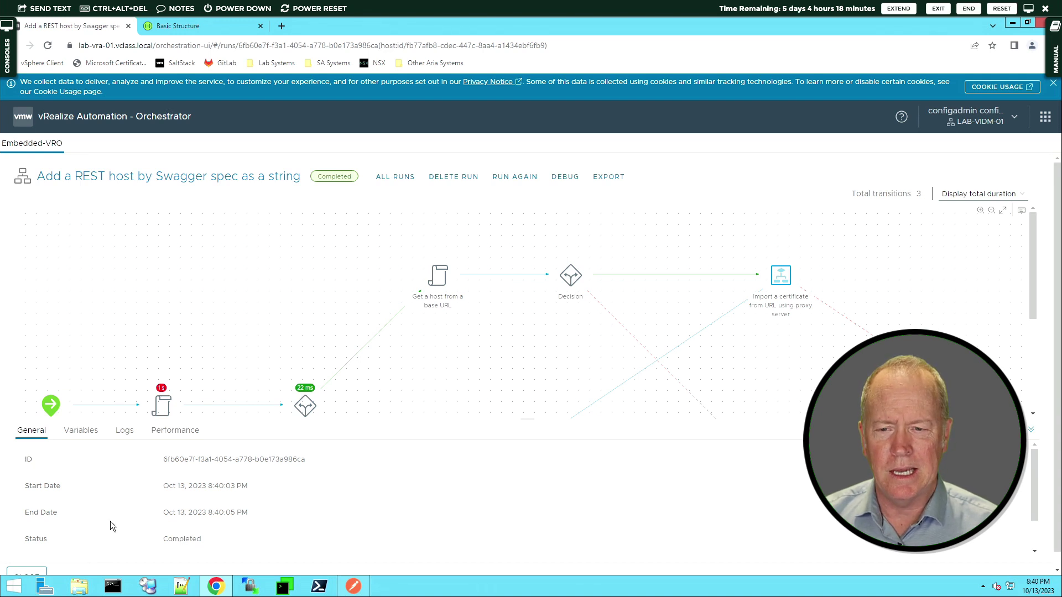
# - Review the logs and variables of the workflow run and close the run details
pyautogui.click(124, 431)
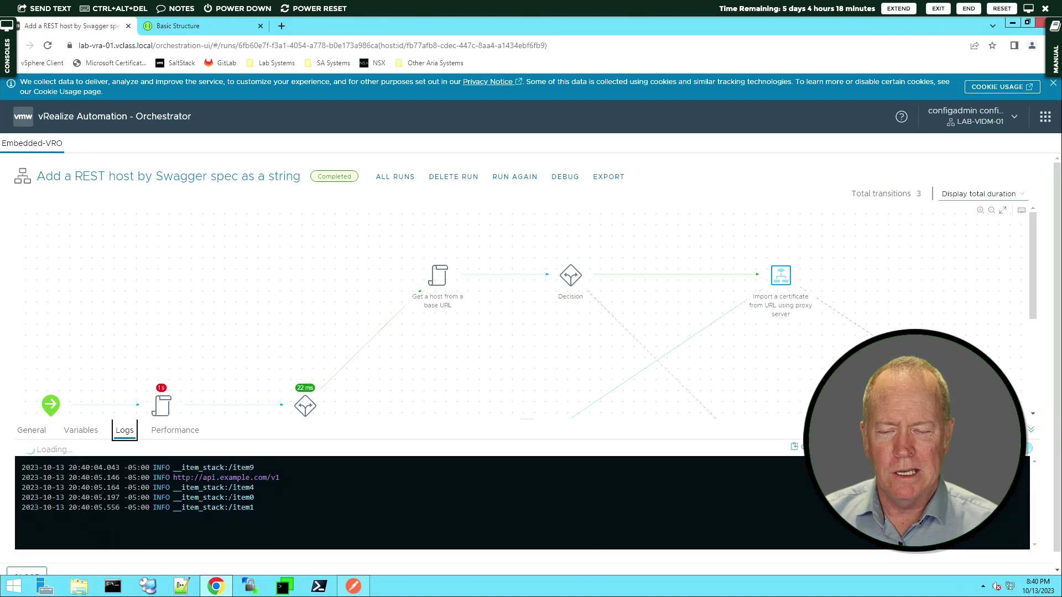
pyautogui.click(72, 435)
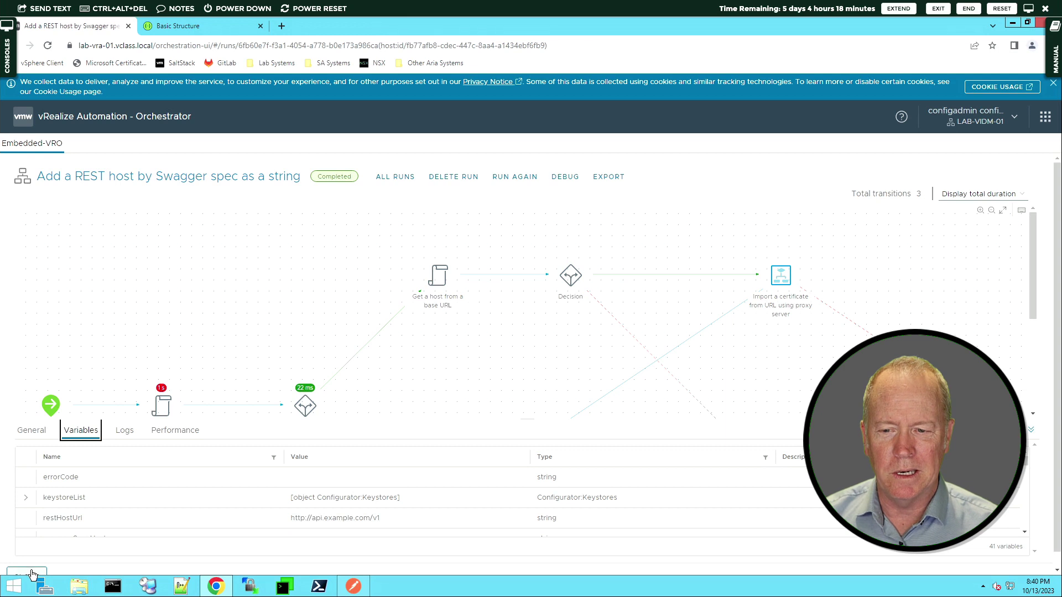
pyautogui.click(32, 570)
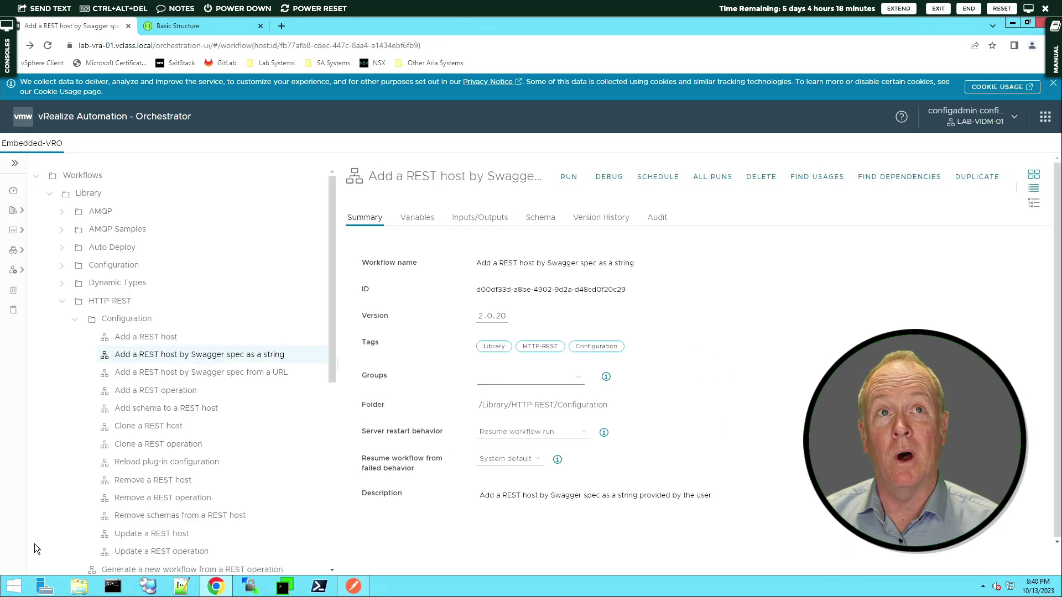
# - Open the Orchestrator inventory and expand the HTTP-REST plug-in and its Basic host to view the host's operations
pyautogui.click(12, 271)
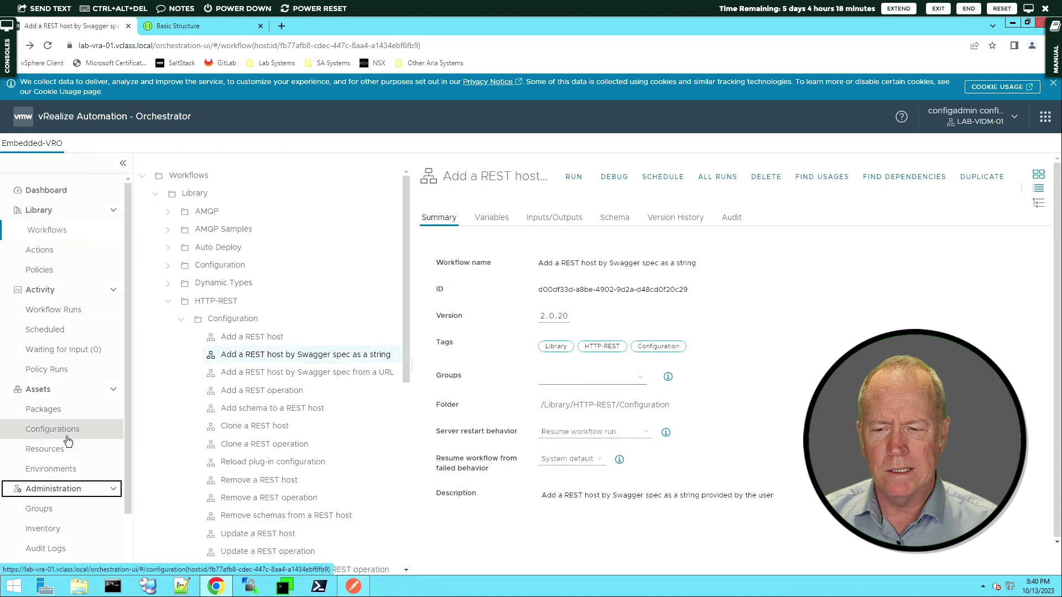
pyautogui.click(58, 534)
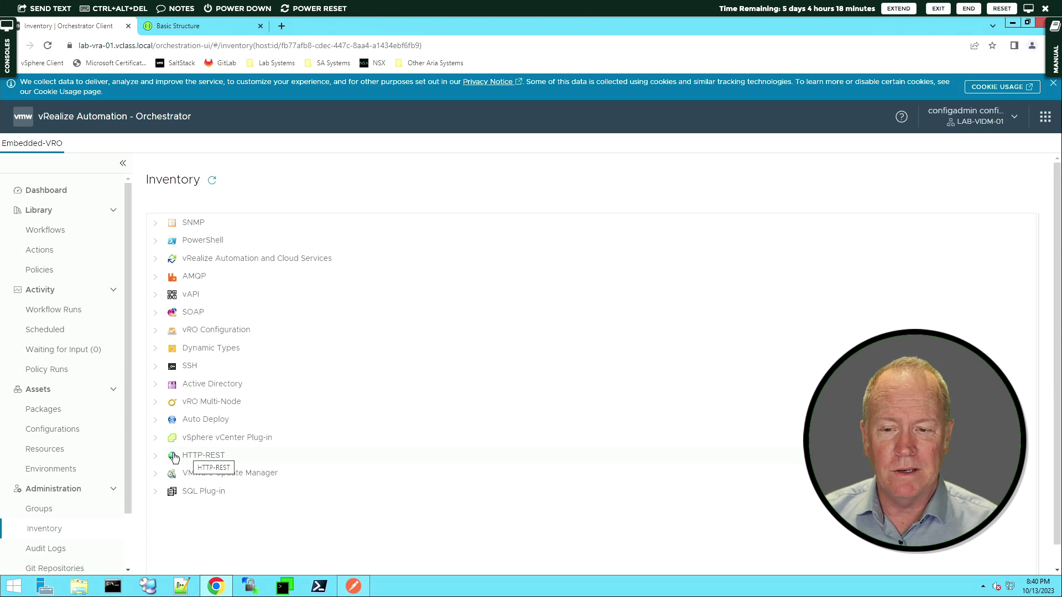
pyautogui.click(155, 459)
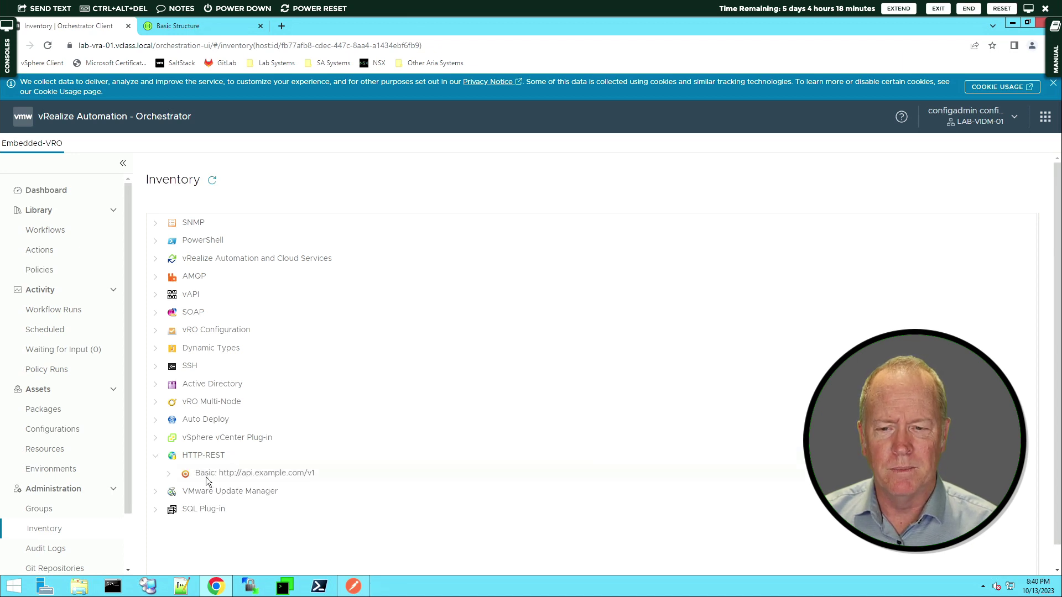
pyautogui.click(169, 475)
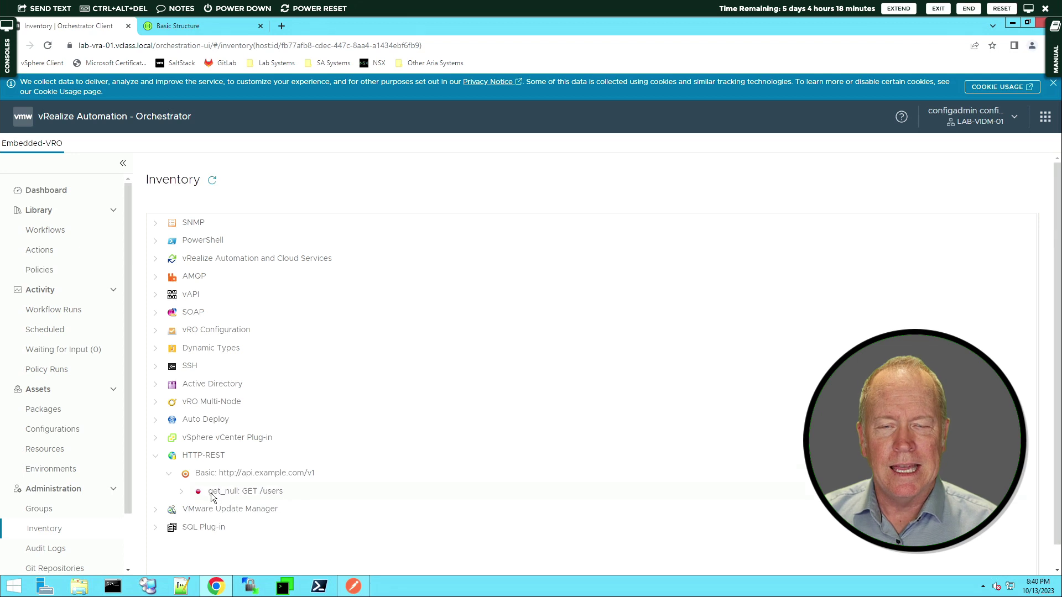